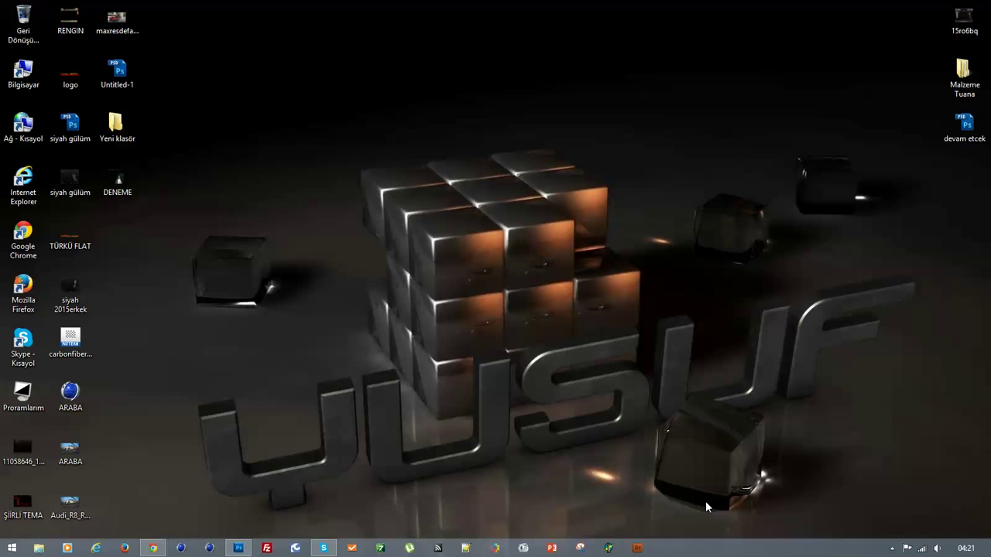
- Switch to Photoshop and activate the Rectangular Marquee tool
{"action": "left_click", "coordinate": [232, 549]}
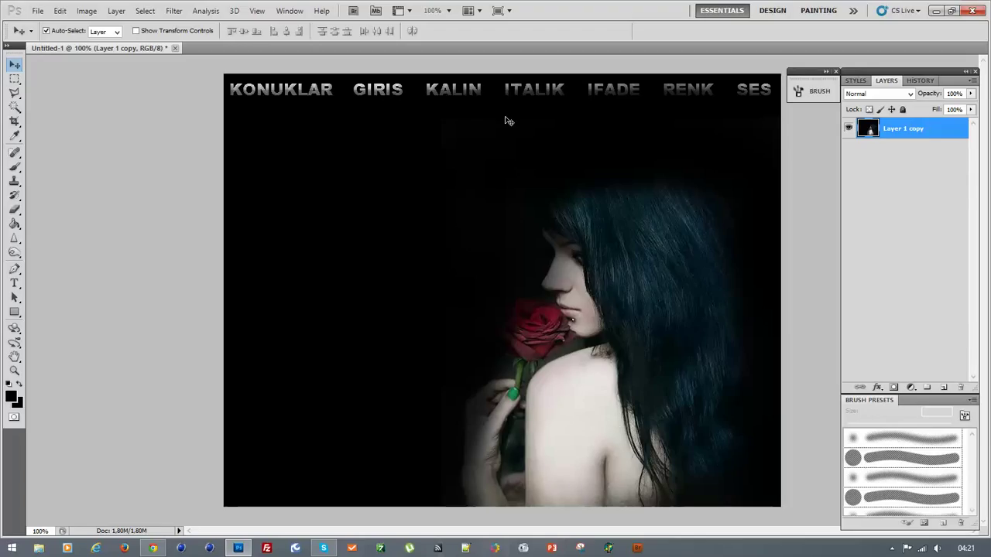
{"action": "left_click", "coordinate": [13, 78]}
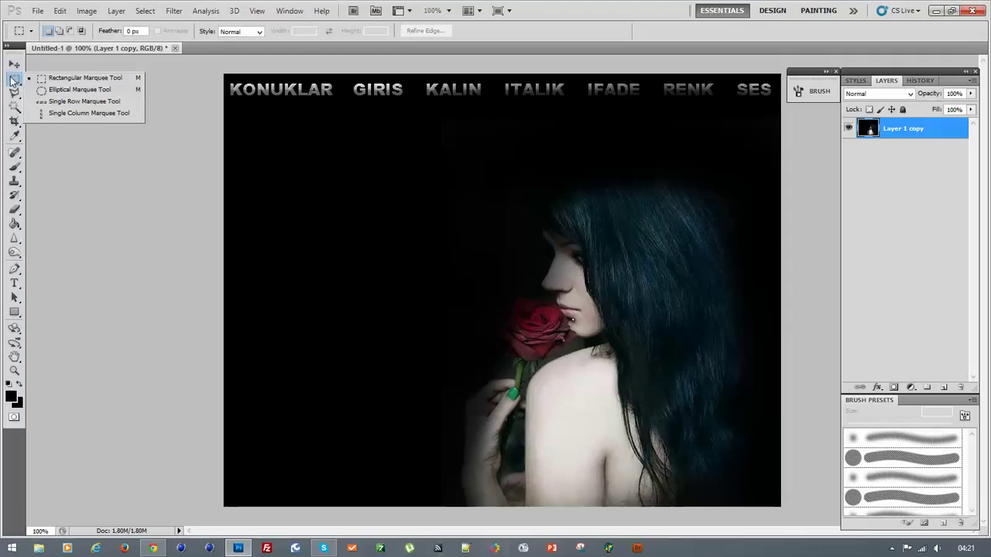
{"action": "left_click", "coordinate": [99, 79]}
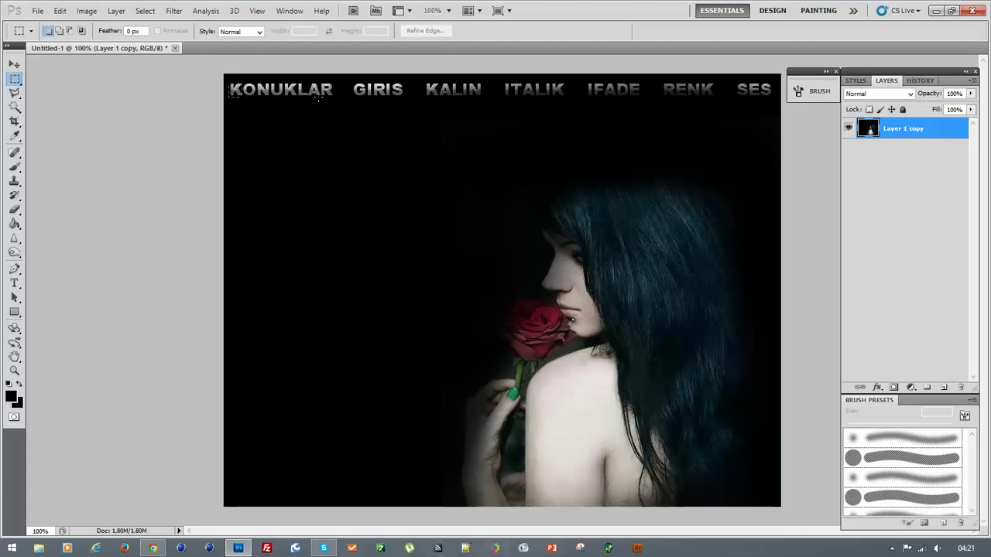
{"action": "left_click_drag", "start_coordinate": [319, 101], "coordinate": [338, 96]}
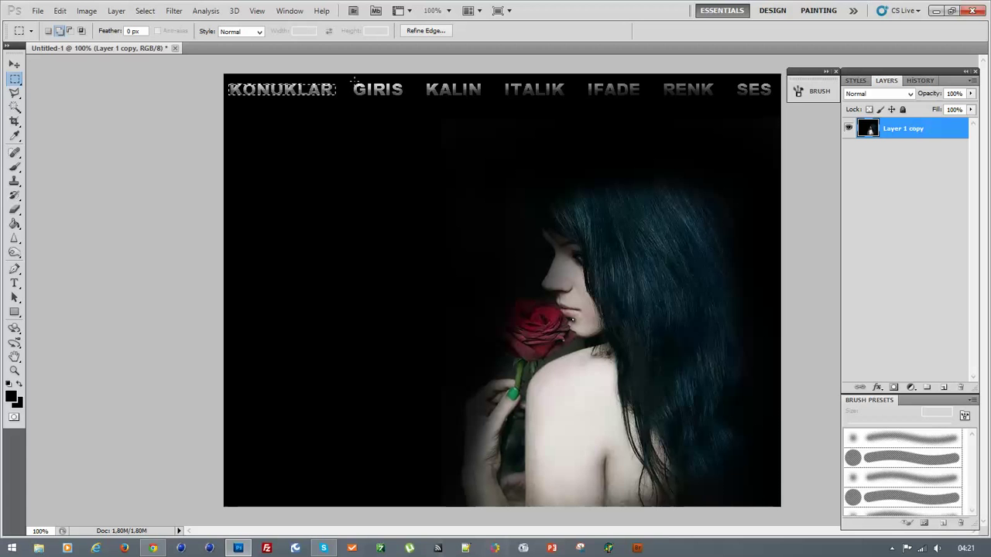
{"action": "left_click_drag", "start_coordinate": [402, 98], "coordinate": [481, 98]}
{"action": "key", "text": "shift"}
{"action": "left_click_drag", "start_coordinate": [546, 93], "coordinate": [596, 94]}
{"action": "key", "text": "shift"}
{"action": "left_click", "coordinate": [594, 94]}
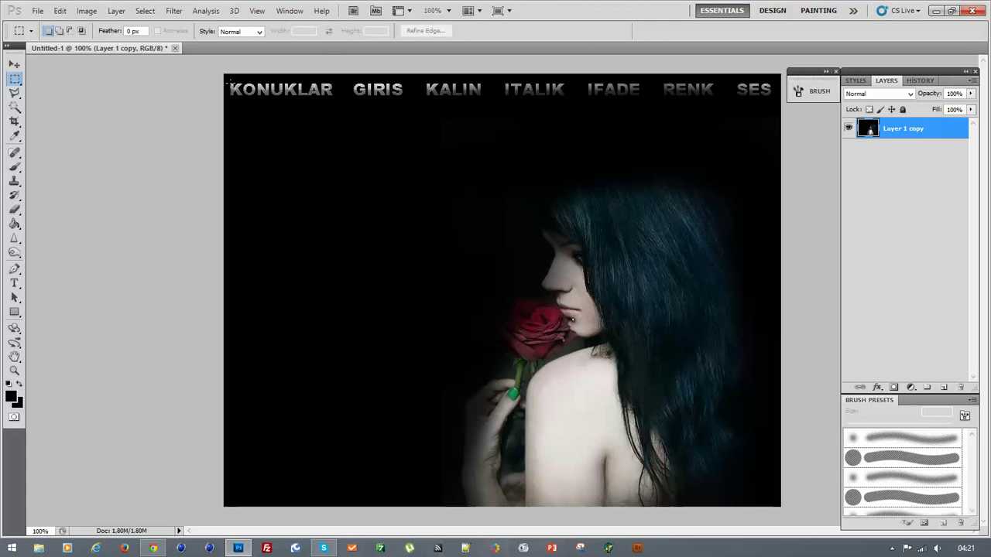
- Select all seven menu words from KONUKLAR to SES as one combined selection of separate rectangles
{"action": "left_click_drag", "start_coordinate": [282, 99], "coordinate": [333, 97]}
{"action": "key", "text": "shift"}
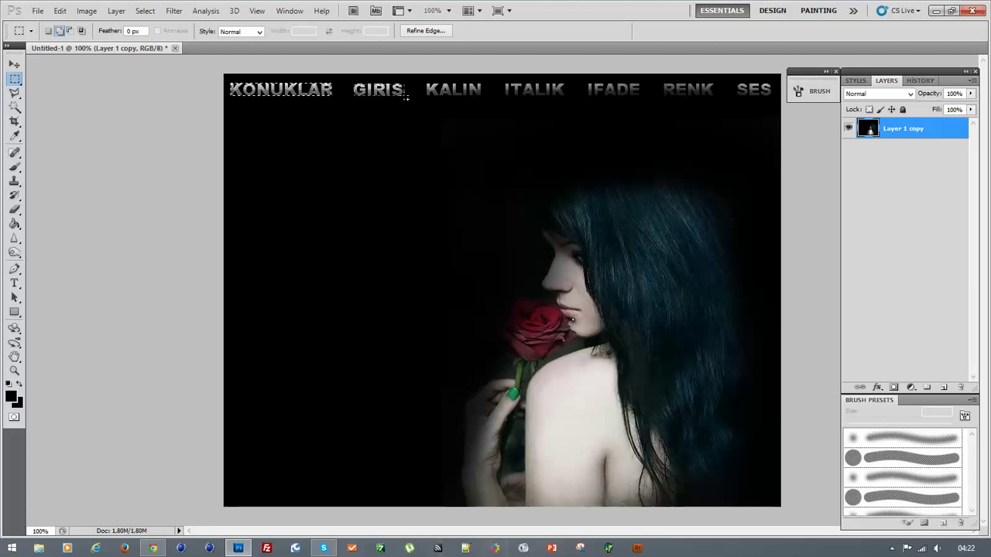
{"action": "left_click_drag", "start_coordinate": [406, 98], "coordinate": [352, 82]}
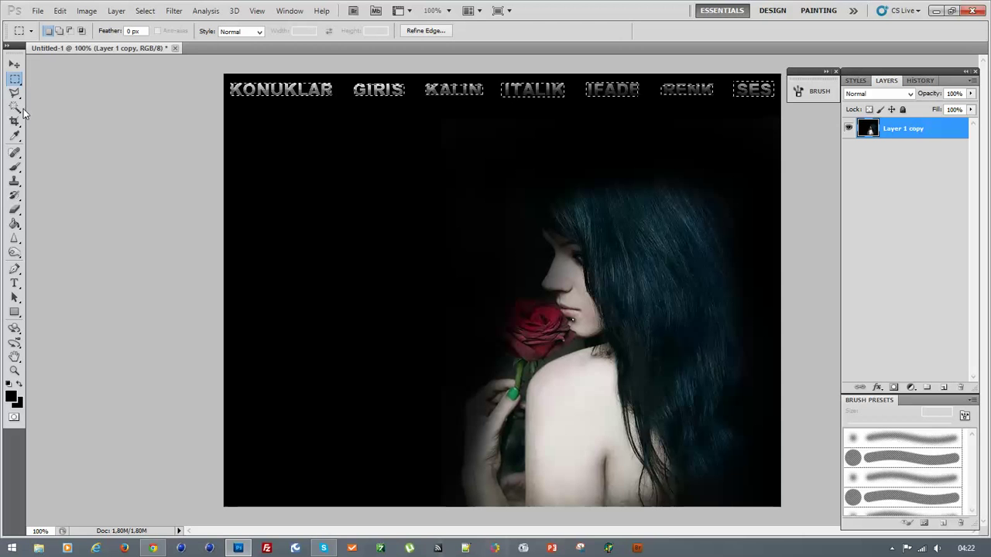
- Try adding the red rose to the menu-word selection with the Quick Selection tool, extending over the mouth and chin
{"action": "left_click_drag", "start_coordinate": [14, 107], "coordinate": [59, 118]}
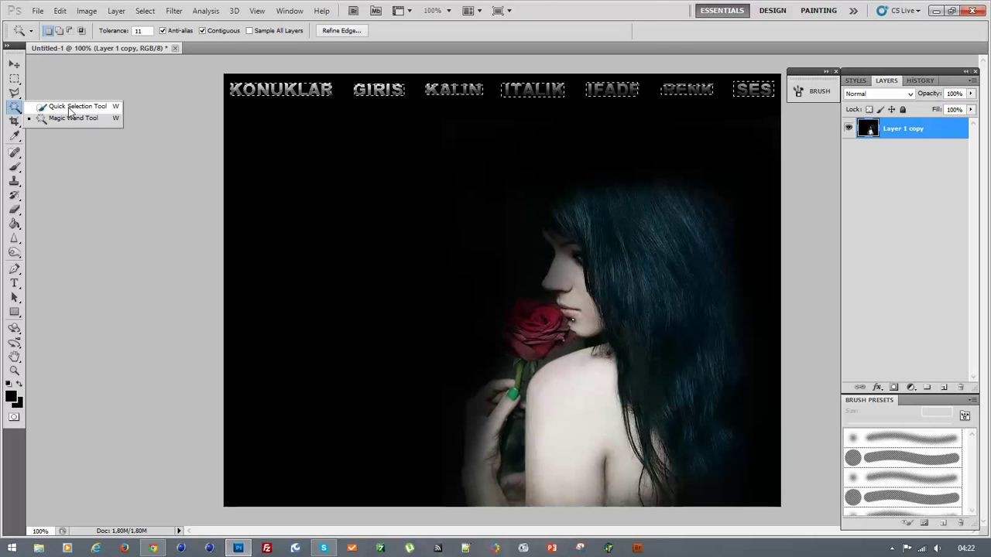
{"action": "left_click", "coordinate": [69, 109]}
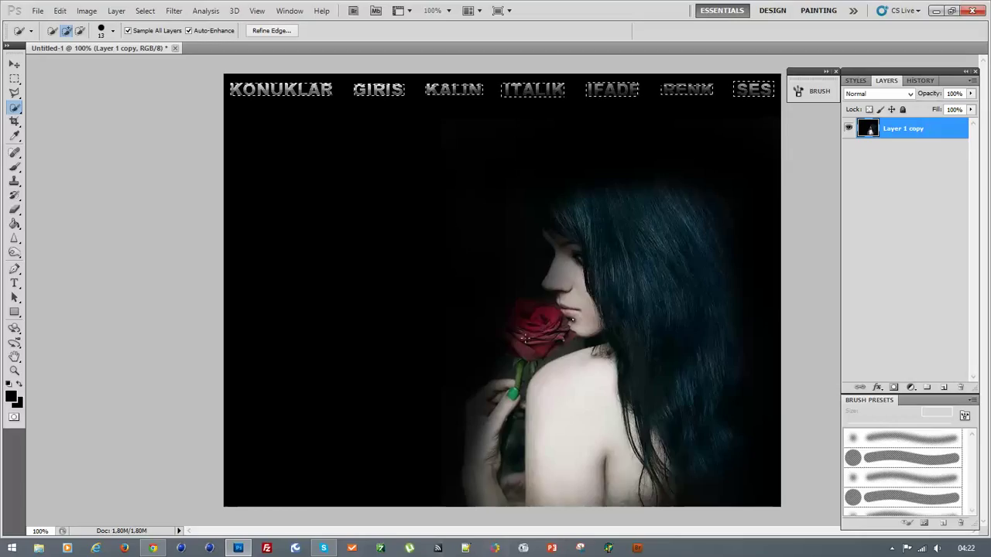
{"action": "mouse_move", "coordinate": [525, 337]}
{"action": "left_mouse_down"}
{"action": "mouse_move", "coordinate": [541, 324]}
{"action": "mouse_move", "coordinate": [527, 314]}
{"action": "mouse_move", "coordinate": [510, 337]}
{"action": "mouse_move", "coordinate": [506, 325]}
{"action": "mouse_move", "coordinate": [530, 308]}
{"action": "mouse_move", "coordinate": [530, 340]}
{"action": "mouse_move", "coordinate": [549, 358]}
{"action": "mouse_move", "coordinate": [497, 341]}
{"action": "mouse_move", "coordinate": [511, 355]}
{"action": "mouse_move", "coordinate": [557, 360]}
{"action": "mouse_move", "coordinate": [590, 350]}
{"action": "left_mouse_up"}
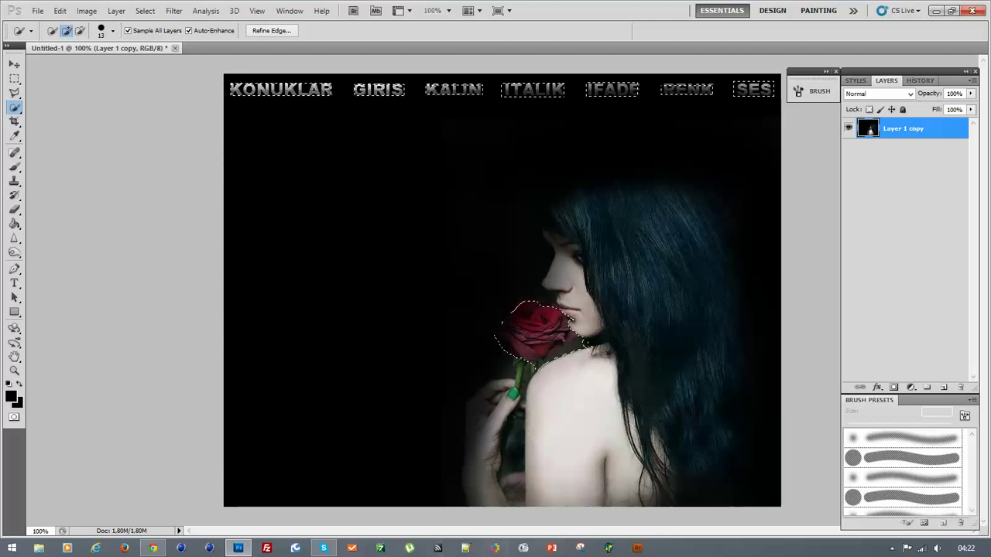
{"action": "left_click", "coordinate": [80, 31]}
{"action": "left_click", "coordinate": [67, 31]}
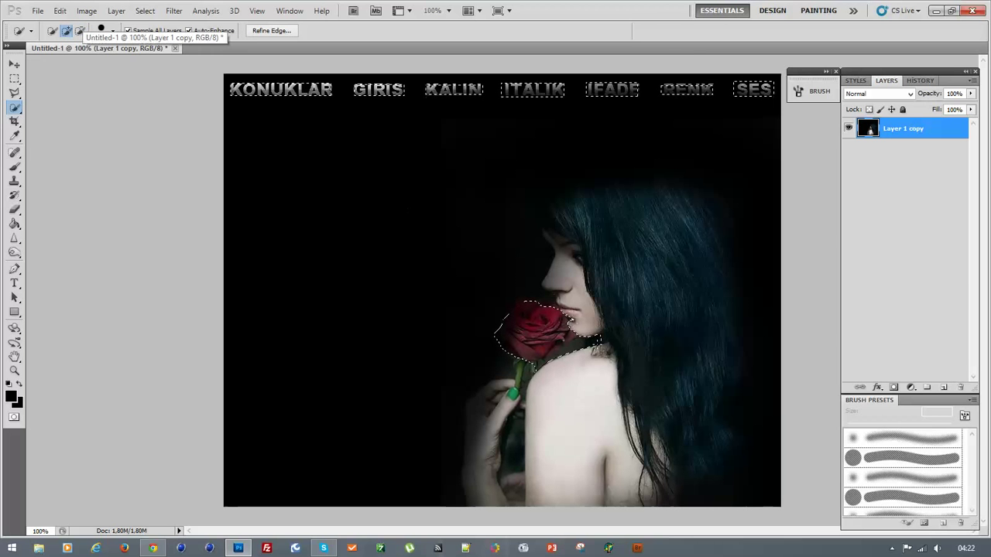
{"action": "left_click", "coordinate": [571, 317]}
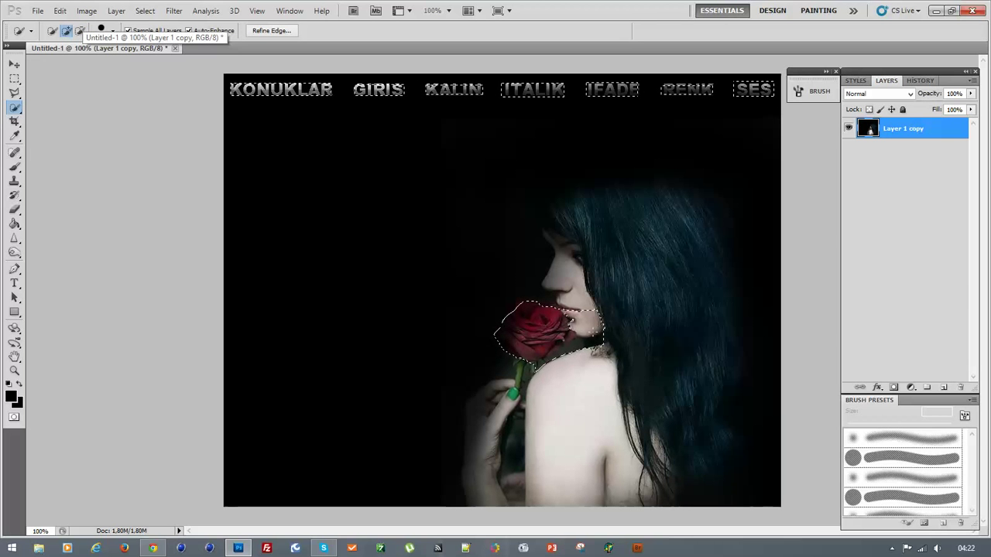
{"action": "left_click", "coordinate": [577, 298]}
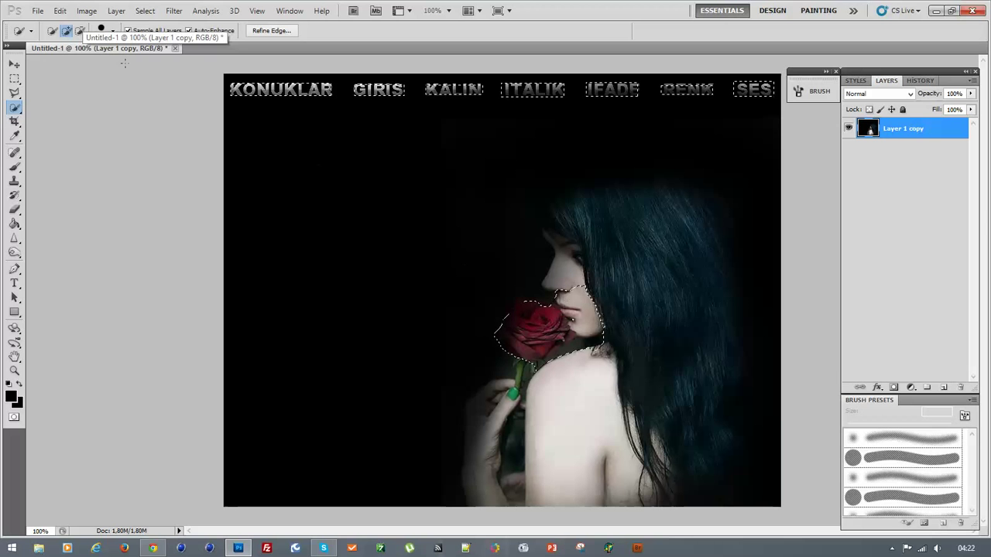
- Subtract the woman's cheek, mouth and chin from the quick selection around the rose
{"action": "left_click", "coordinate": [80, 30]}
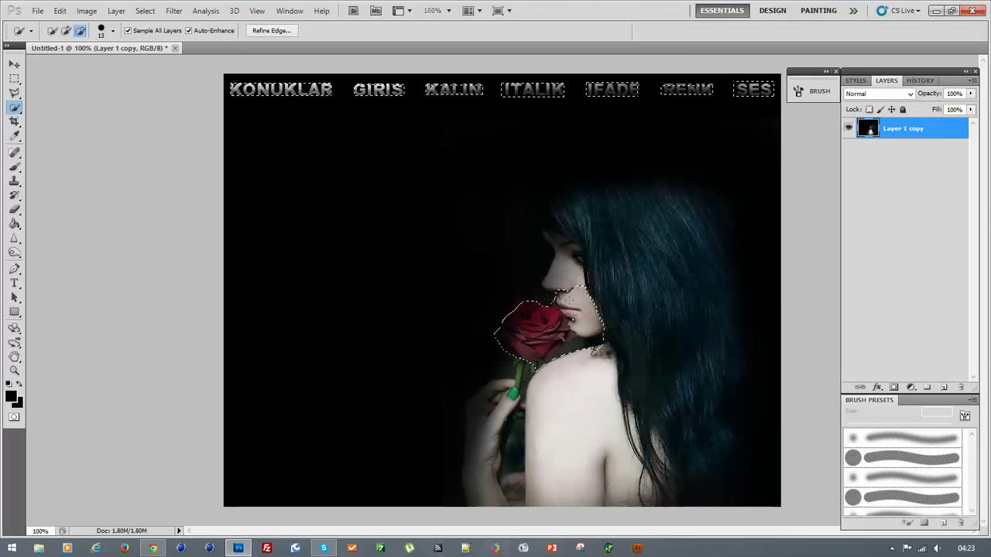
{"action": "left_click", "coordinate": [570, 295]}
{"action": "left_click", "coordinate": [589, 298]}
{"action": "left_click", "coordinate": [597, 332]}
{"action": "left_click", "coordinate": [574, 318]}
{"action": "left_click", "coordinate": [575, 318]}
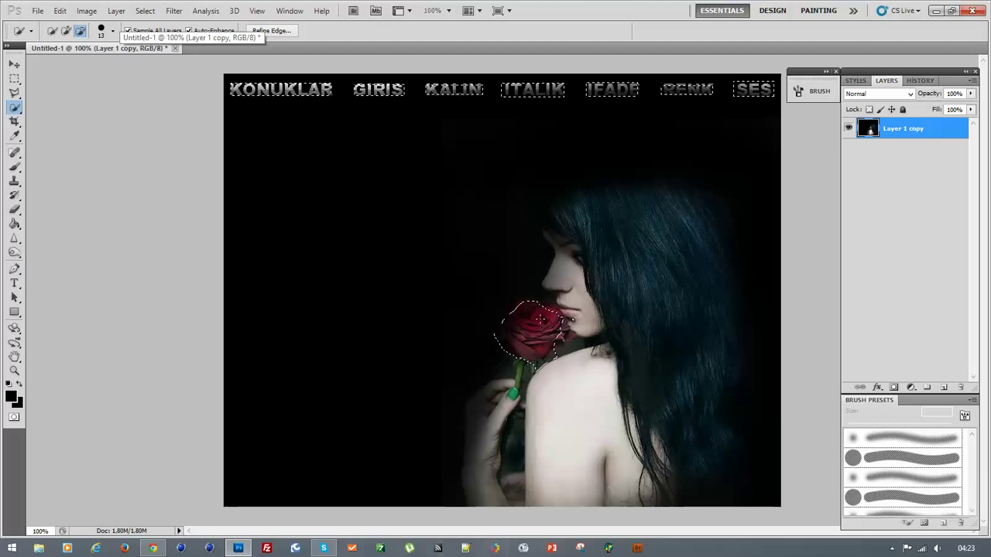
- Remove the rose from the selection, keeping only the menu words selected
{"action": "right_click", "coordinate": [531, 327]}
{"action": "left_click", "coordinate": [531, 327]}
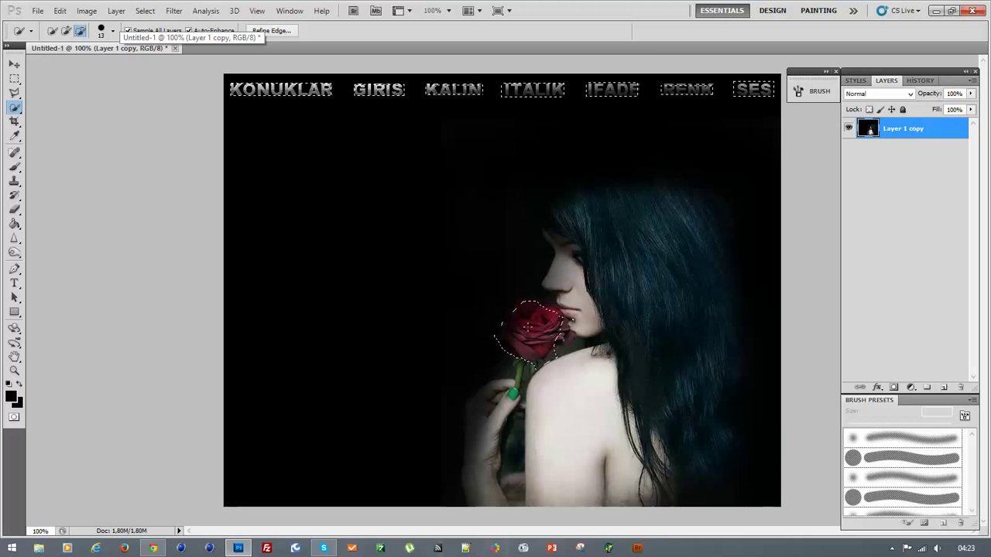
{"action": "left_click", "coordinate": [529, 329]}
{"action": "key", "text": "ctrl+d"}
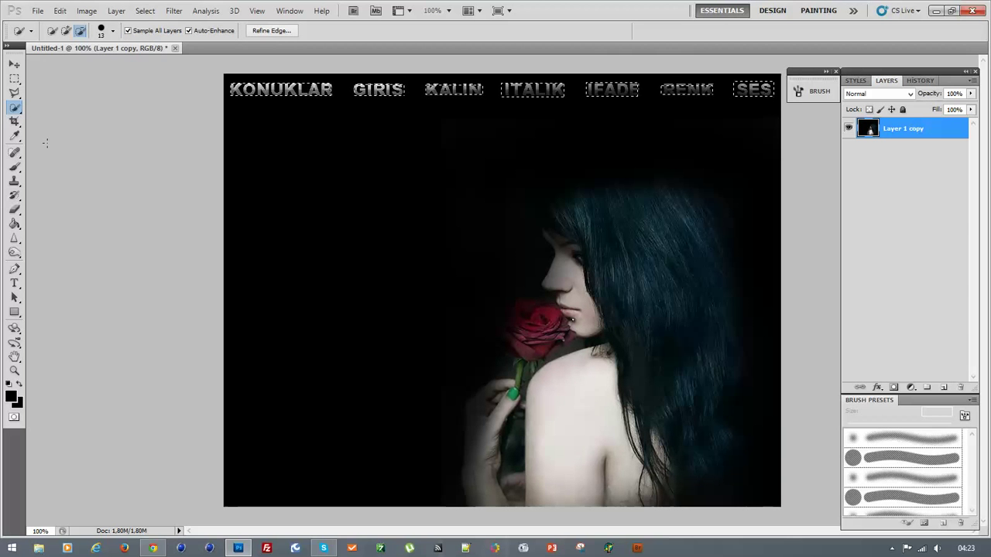
- Add the rose's central petals to the menu-word selection with the Magic Wand tool, raising the tolerance to 25
{"action": "right_click", "coordinate": [14, 107]}
{"action": "left_click", "coordinate": [62, 121]}
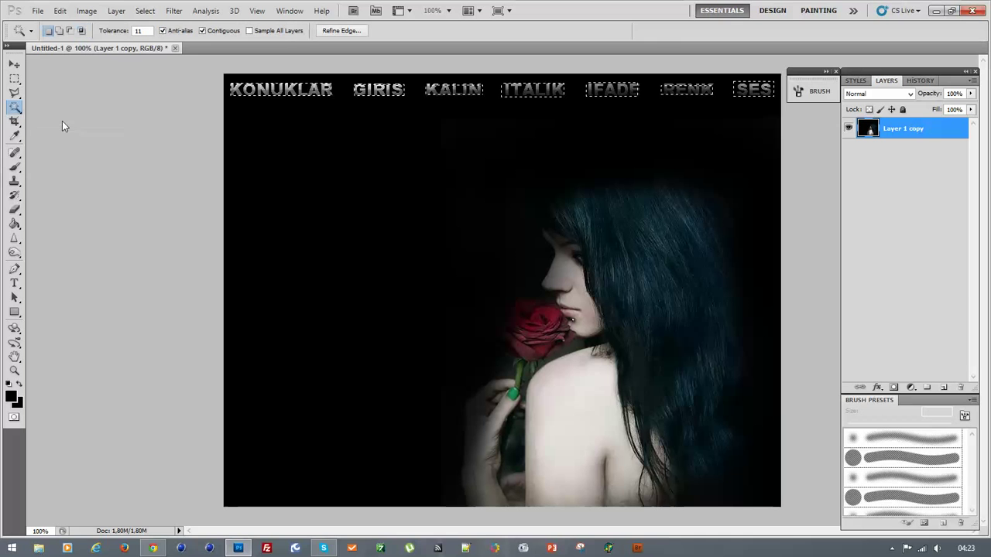
{"action": "left_click", "coordinate": [59, 31]}
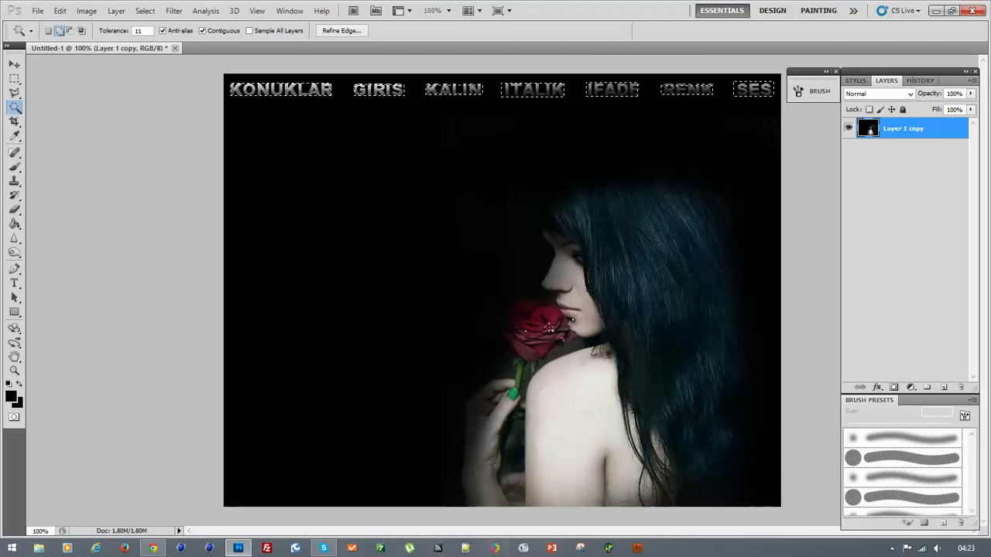
{"action": "key", "text": "shift"}
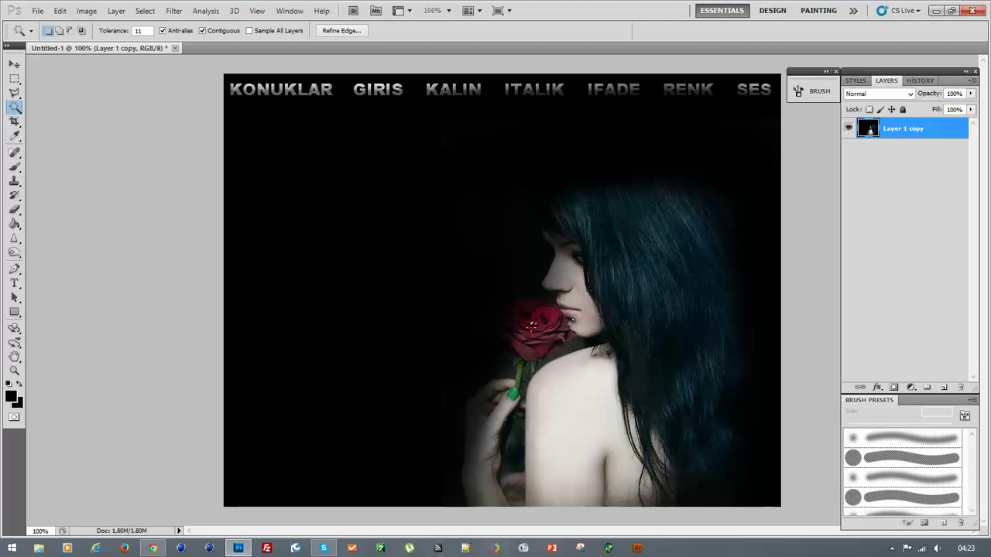
{"action": "key", "text": "alt"}
{"action": "left_click", "coordinate": [527, 324], "text": "alt"}
{"action": "key", "text": "shift"}
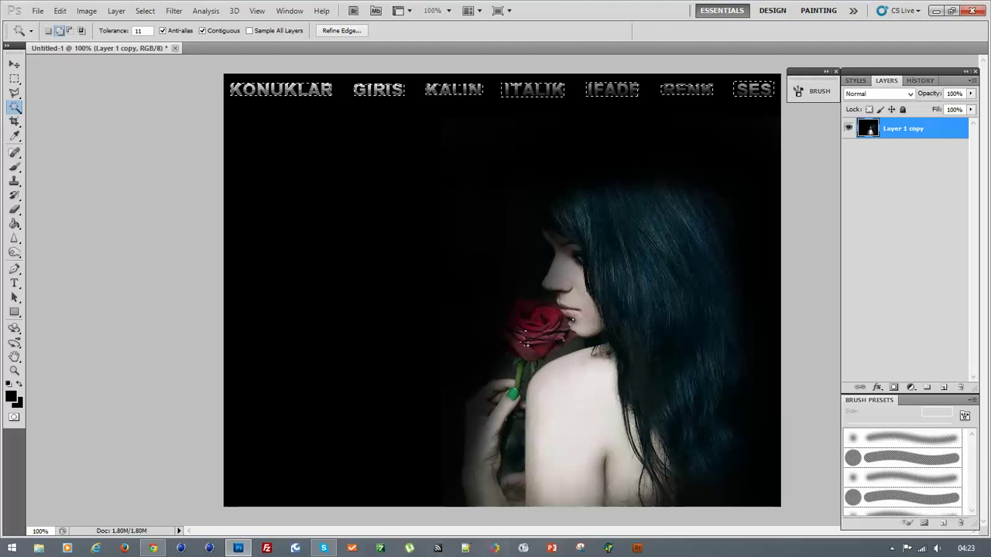
{"action": "left_click", "coordinate": [527, 325], "text": "shift"}
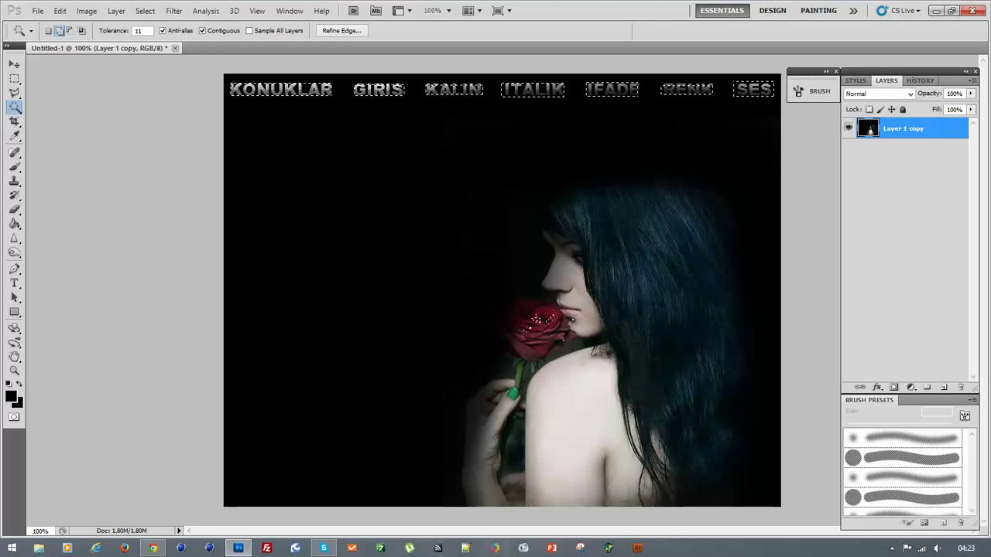
{"action": "left_click", "coordinate": [144, 30]}
{"action": "type", "text": "1"}
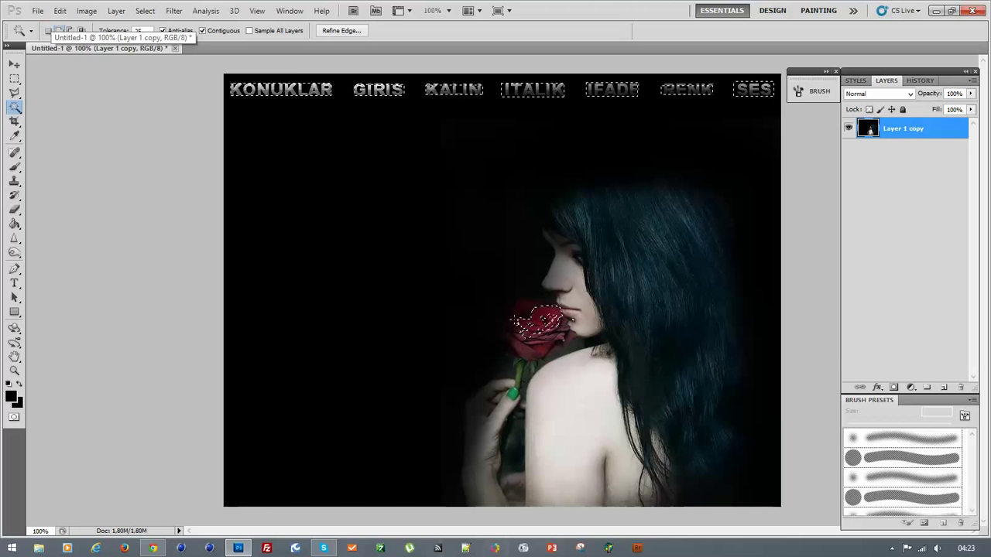
- Try to extend the Magic Wand selection to the rose's outer petals at tolerance 25, undoing each attempt
{"action": "left_click", "coordinate": [519, 317]}
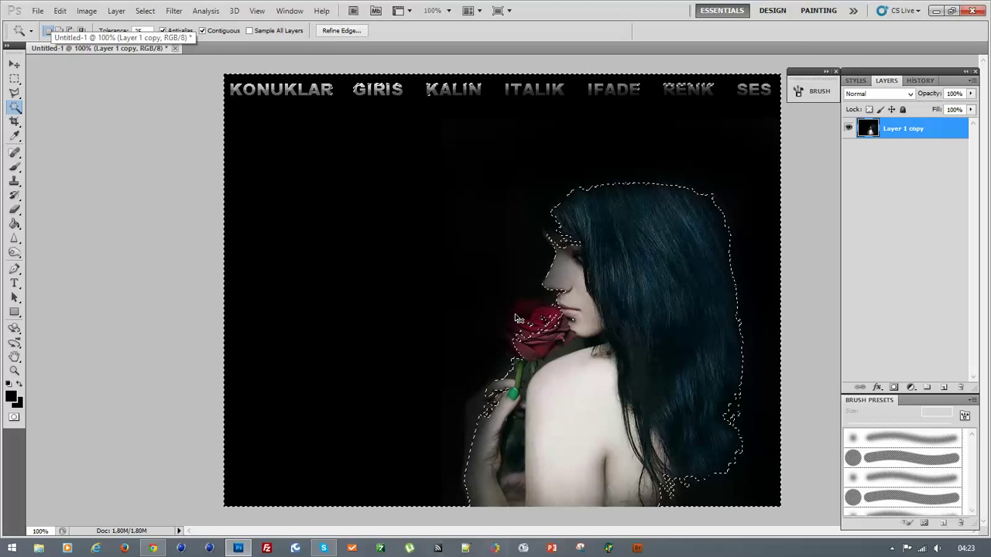
{"action": "key", "text": "ctrl+z"}
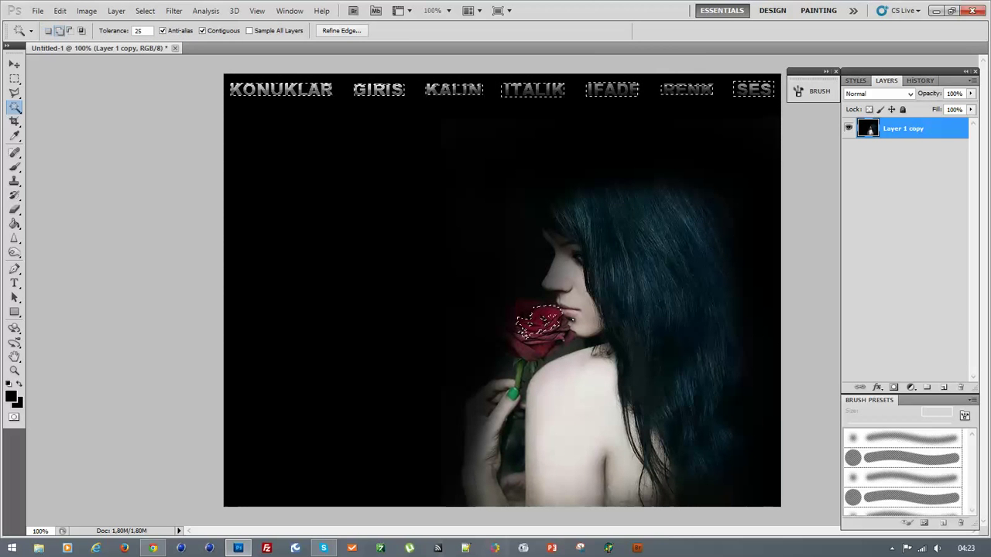
{"action": "left_click", "coordinate": [500, 232], "text": "shift"}
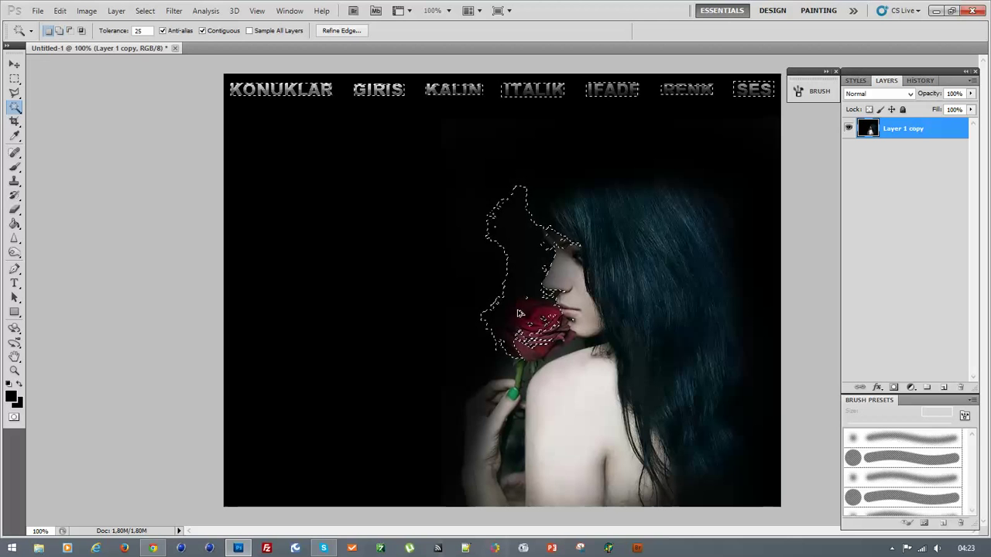
{"action": "key", "text": "ctrl+z"}
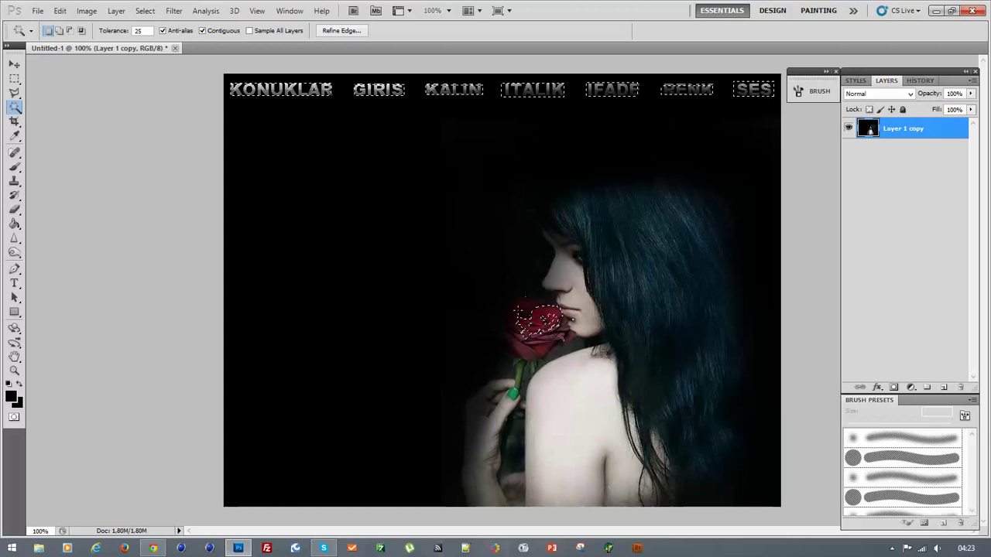
- Set the Magic Wand tolerance to 15 and add the rose's remaining petals to the selection
{"action": "left_click", "coordinate": [139, 30]}
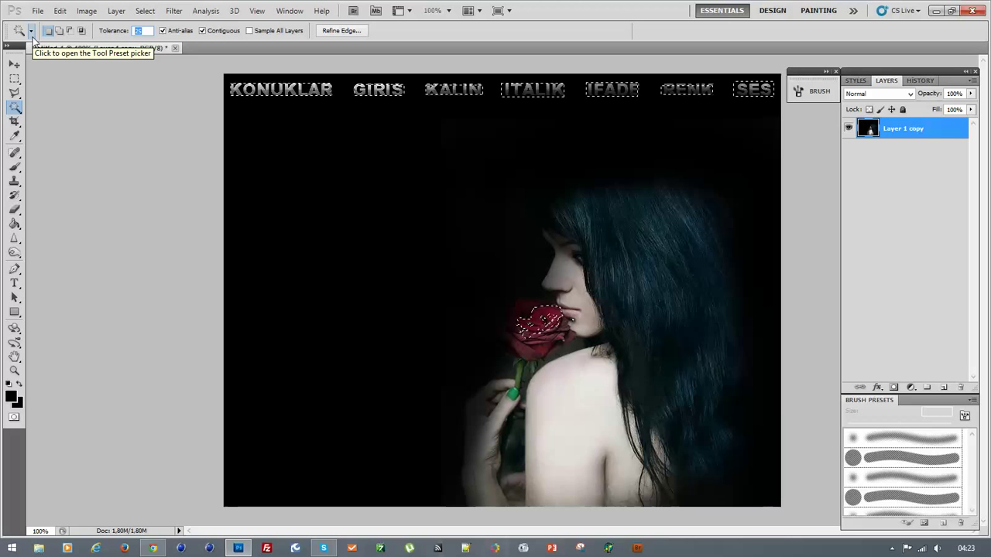
{"action": "type", "text": "15"}
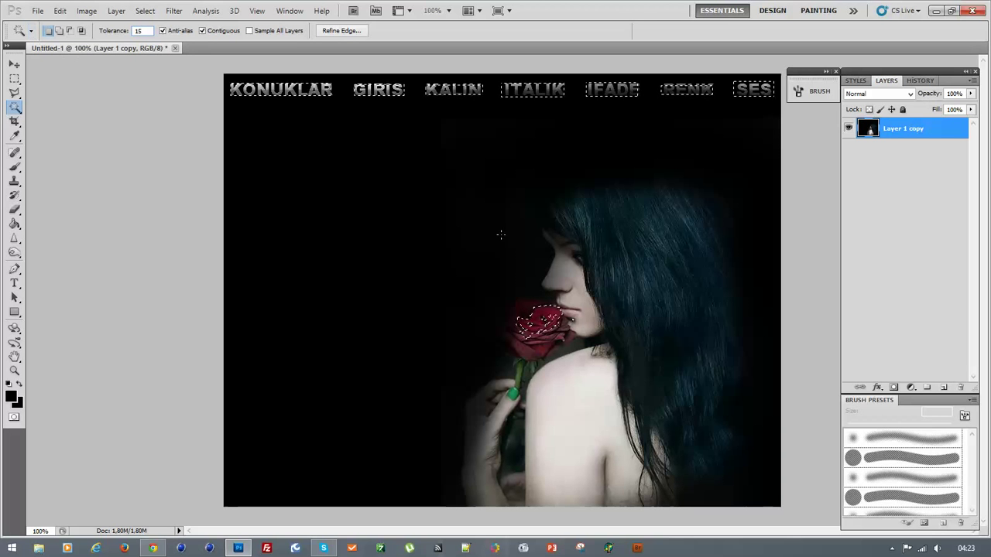
{"action": "left_click", "coordinate": [523, 320]}
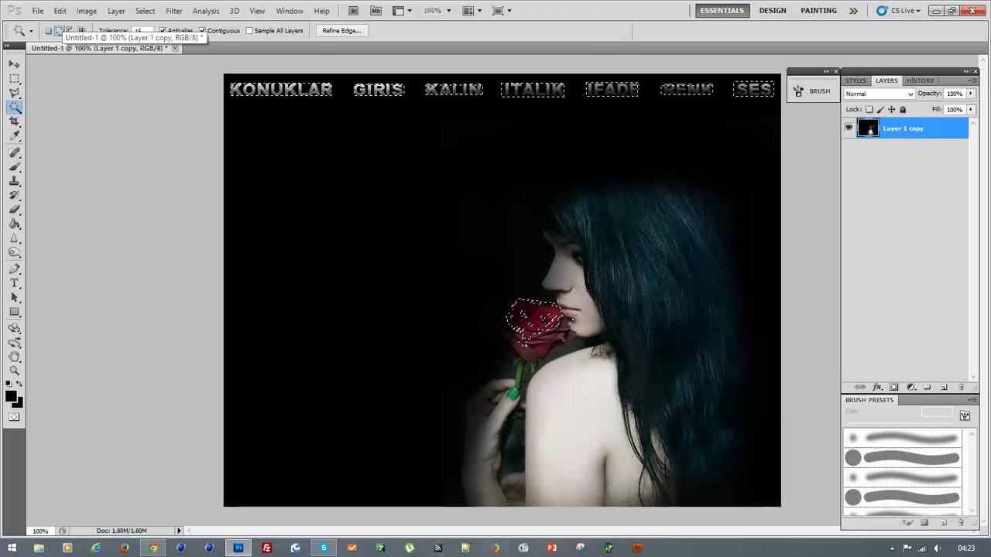
{"action": "left_click", "coordinate": [59, 31]}
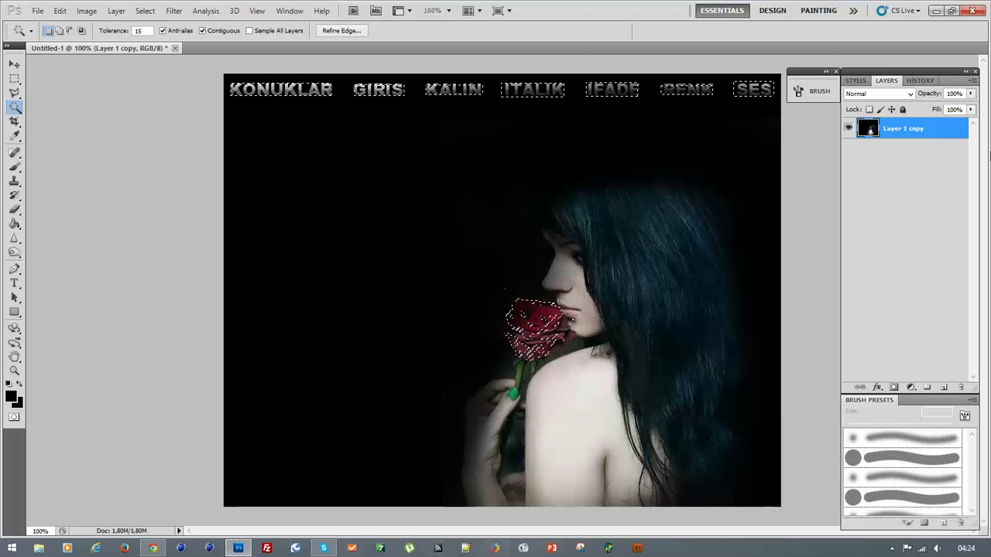
- Duplicate the Layer 1 copy layer with the default name
{"action": "right_click", "coordinate": [911, 135]}
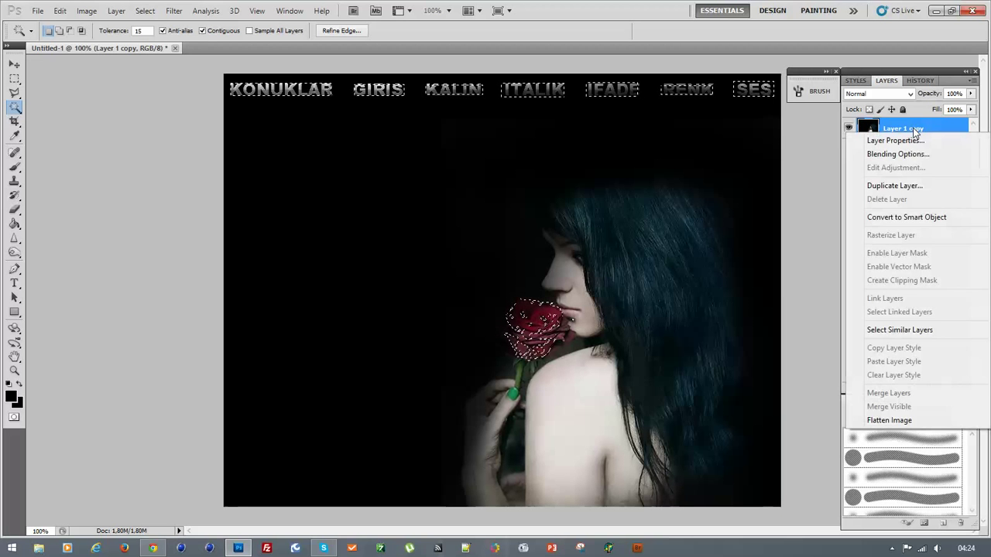
{"action": "left_click", "coordinate": [894, 187]}
{"action": "left_click", "coordinate": [602, 164]}
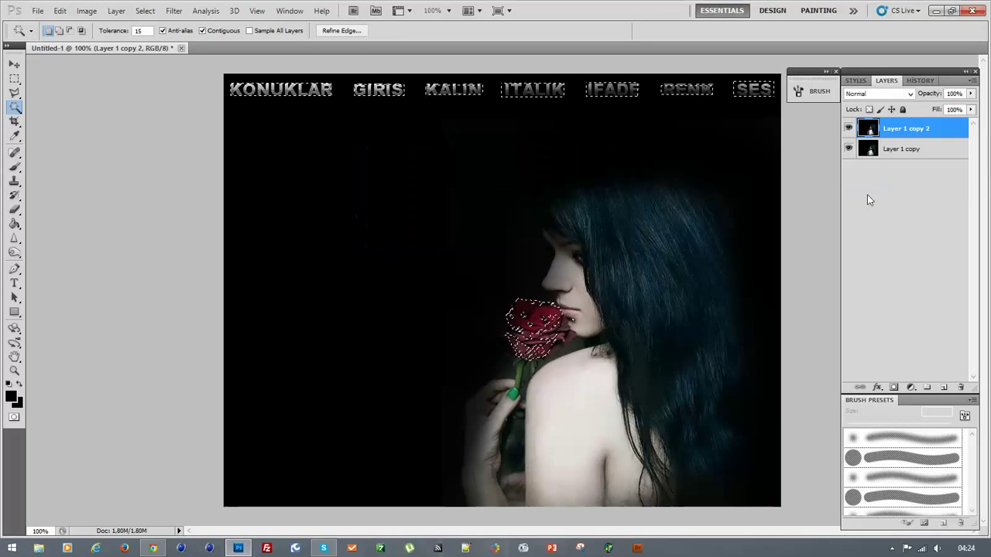
- Duplicate the Layer 1 copy 2 layer with the default name
{"action": "right_click", "coordinate": [902, 131]}
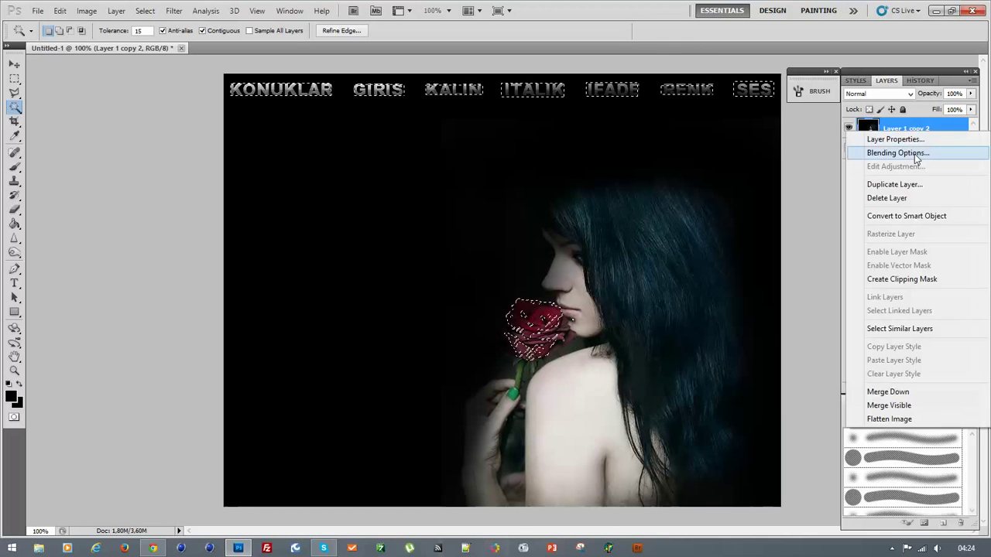
{"action": "left_click", "coordinate": [895, 184]}
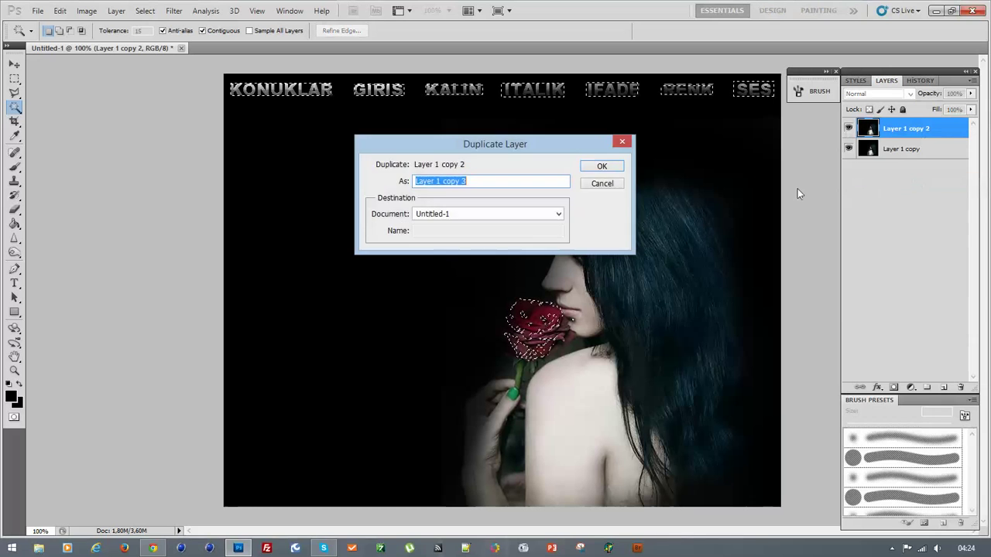
{"action": "left_click", "coordinate": [615, 166]}
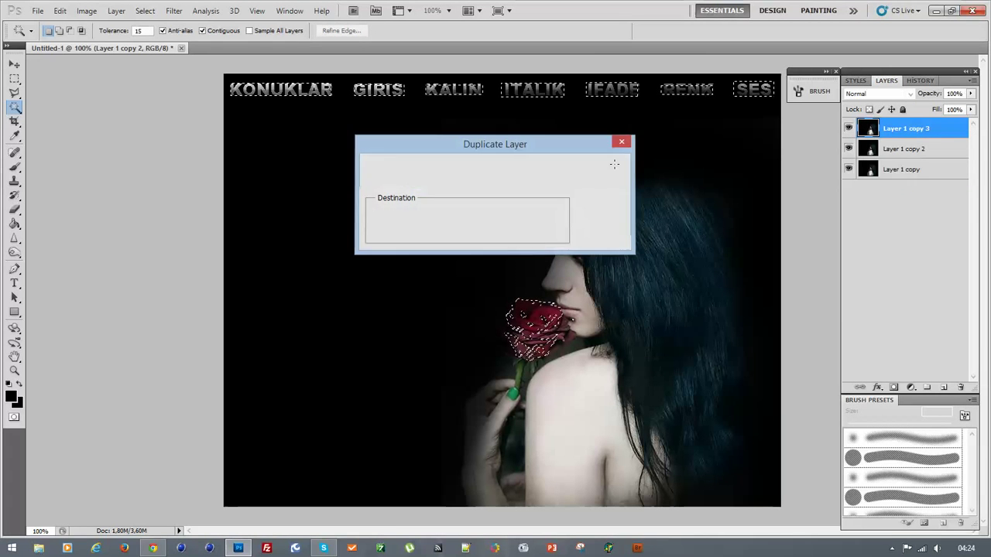
- Hide the two upper layers and apply the Xenofex 2 Constellation filter with a new random seed to Layer 1 copy
{"action": "left_click", "coordinate": [898, 170]}
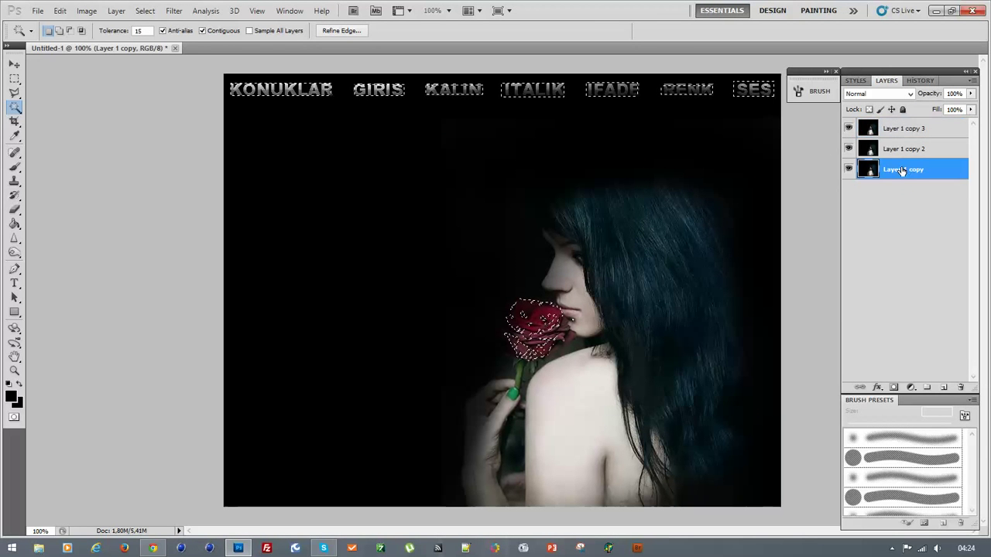
{"action": "left_click", "coordinate": [848, 149]}
{"action": "left_click", "coordinate": [174, 12]}
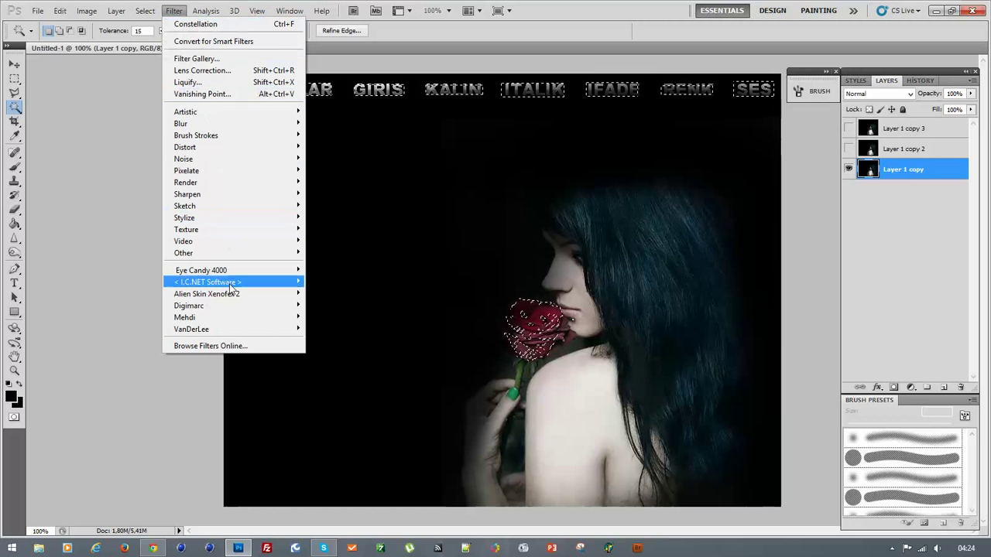
{"action": "mouse_move", "coordinate": [231, 295]}
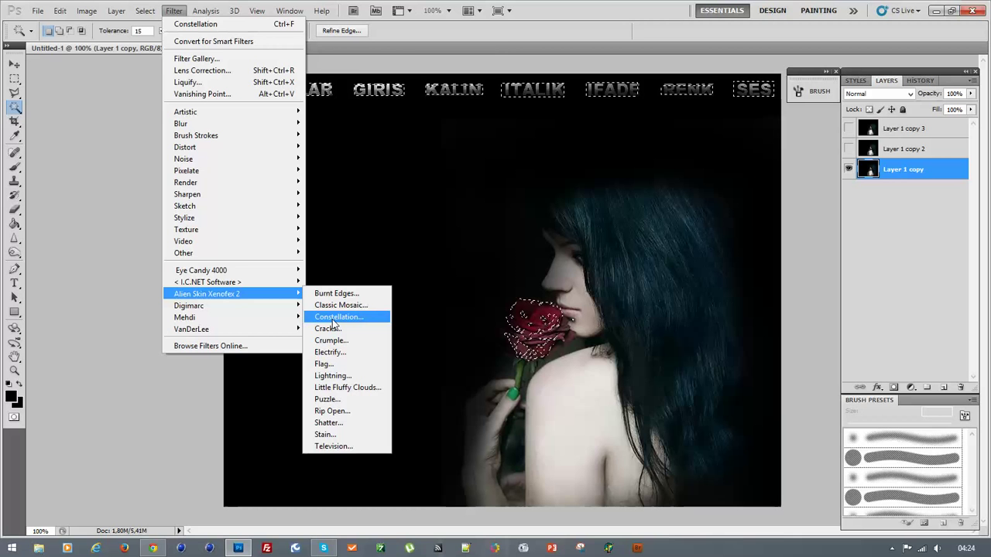
{"action": "left_click", "coordinate": [335, 318]}
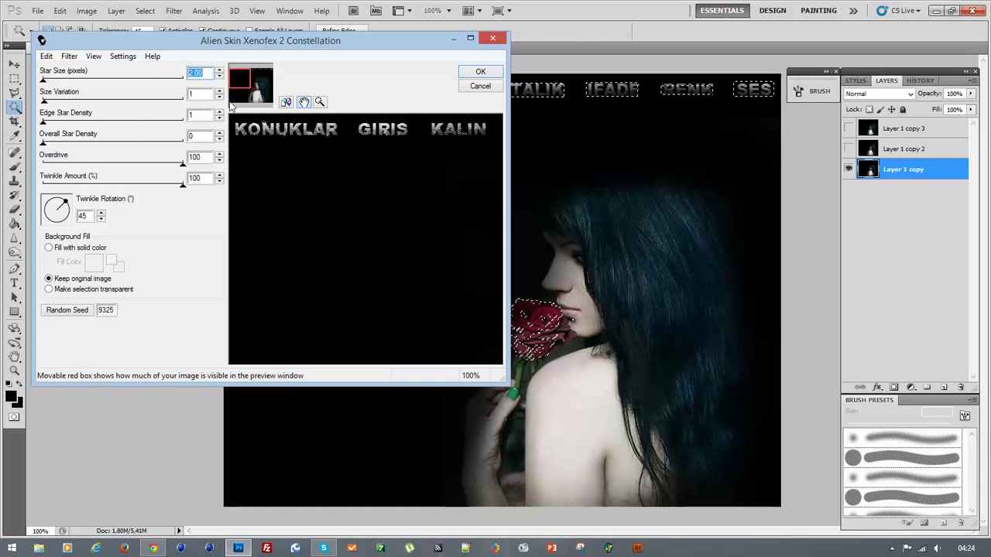
{"action": "left_click", "coordinate": [75, 314]}
{"action": "left_click", "coordinate": [74, 316]}
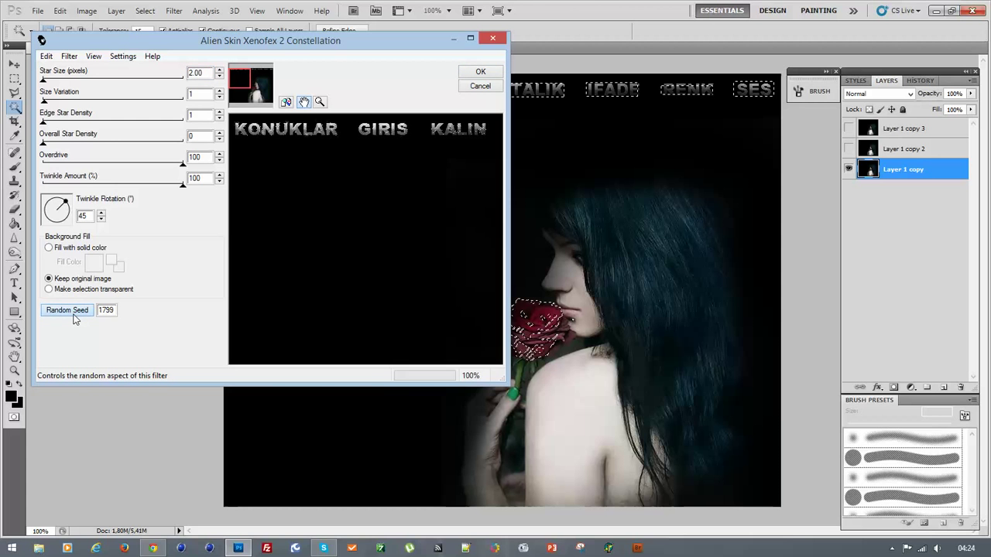
{"action": "left_click", "coordinate": [74, 313]}
{"action": "left_click", "coordinate": [73, 313]}
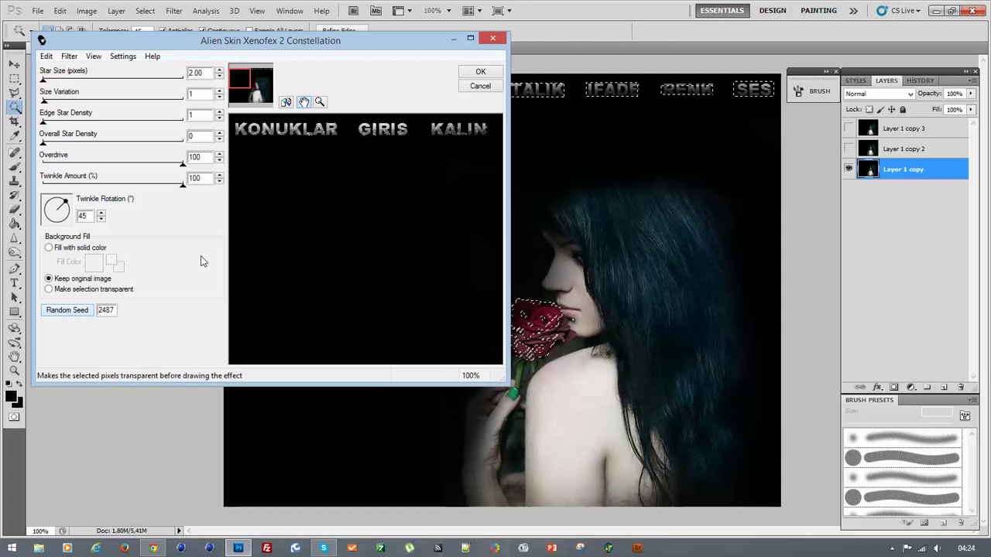
{"action": "left_click", "coordinate": [480, 72]}
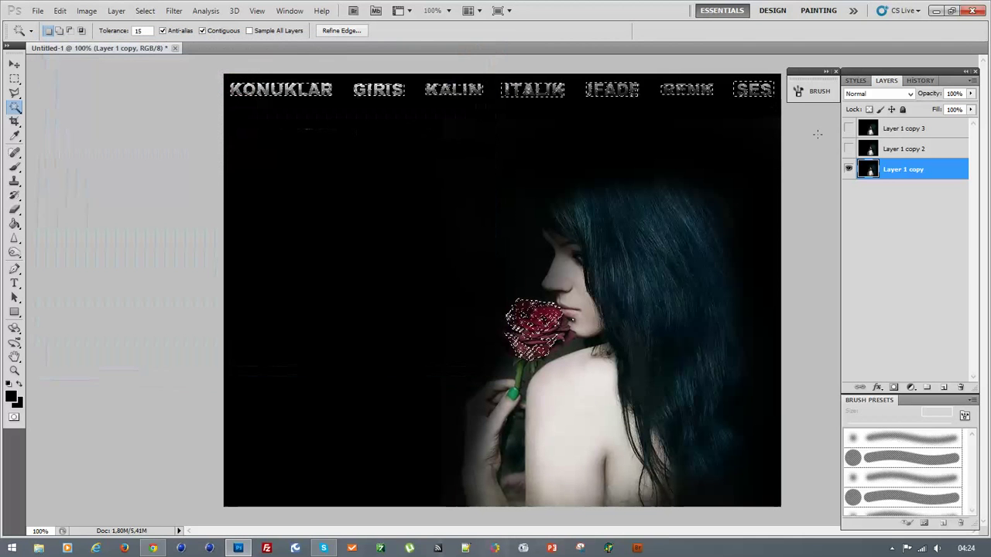
- Show only Layer 1 copy 2 and apply the Xenofex 2 Constellation filter to it with a different random seed
{"action": "left_click", "coordinate": [894, 149]}
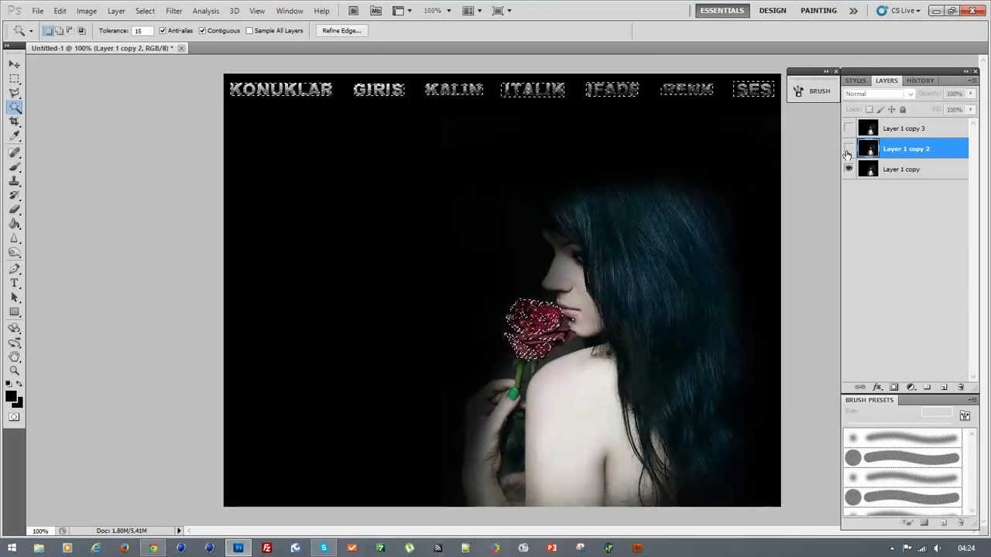
{"action": "left_click", "coordinate": [849, 148]}
{"action": "left_click", "coordinate": [848, 169]}
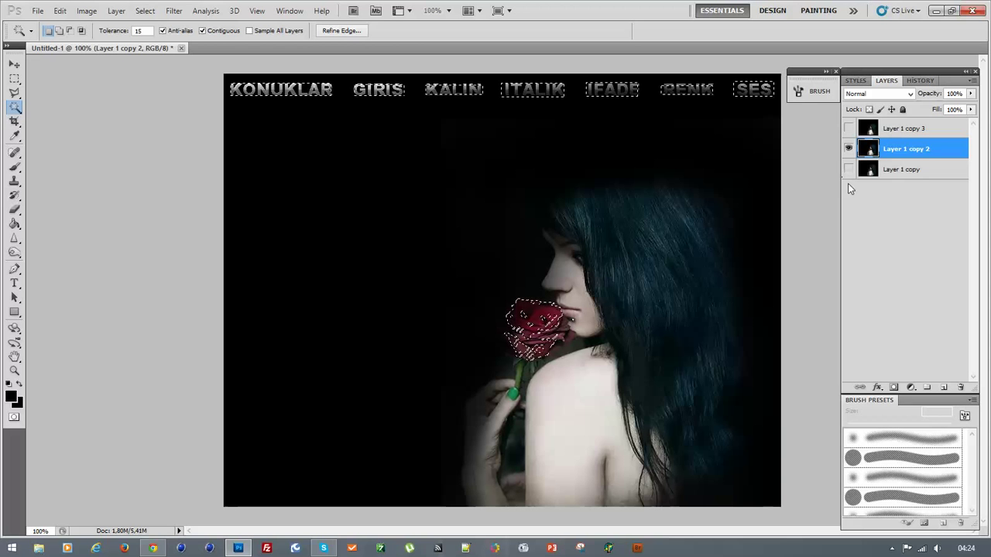
{"action": "left_click", "coordinate": [173, 11]}
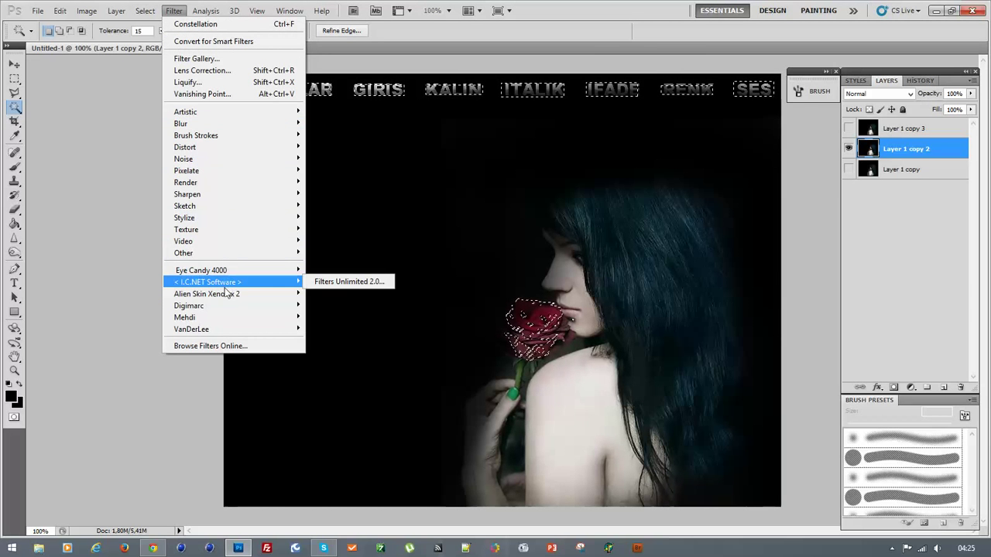
{"action": "mouse_move", "coordinate": [255, 305]}
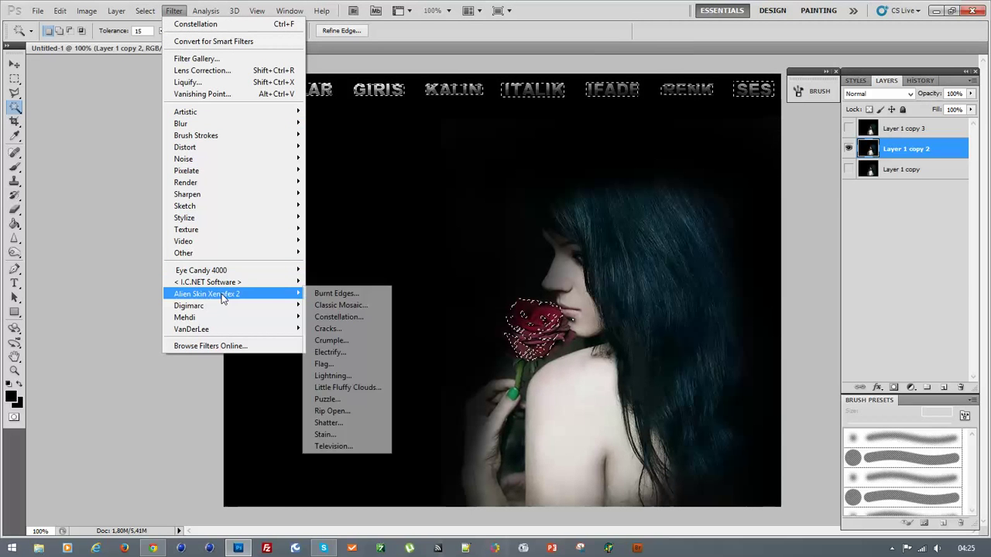
{"action": "left_click", "coordinate": [358, 322]}
{"action": "left_click", "coordinate": [62, 310]}
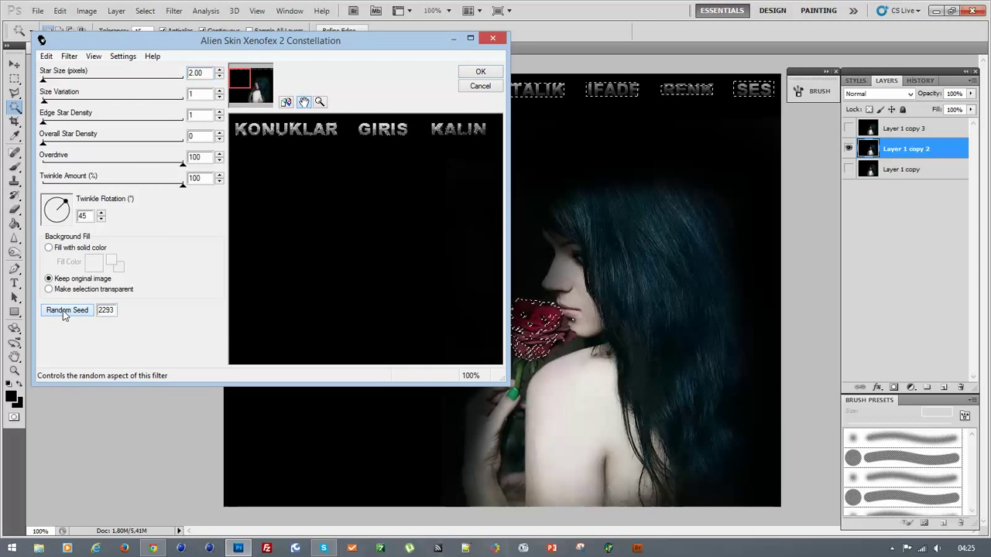
{"action": "left_click", "coordinate": [62, 311]}
{"action": "left_click", "coordinate": [70, 312]}
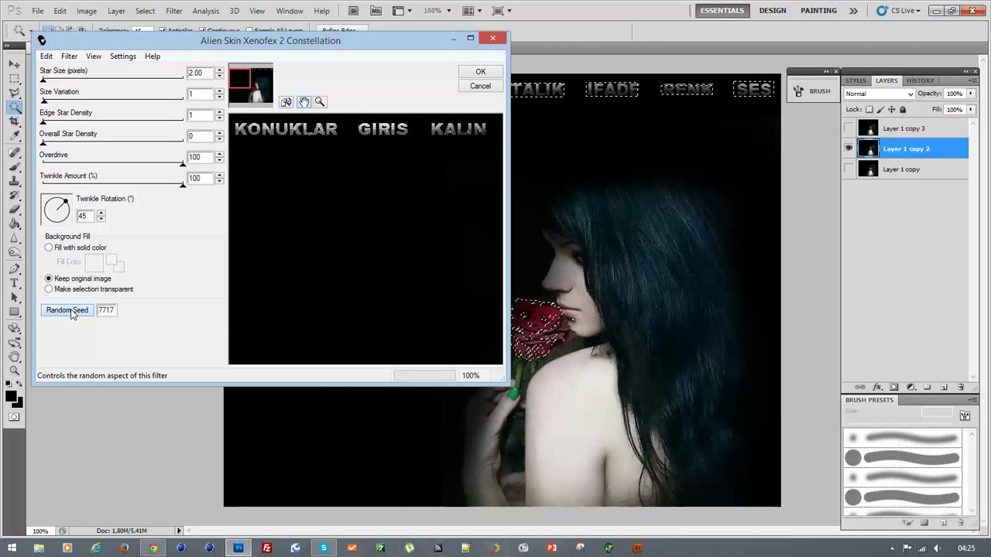
{"action": "left_click", "coordinate": [480, 73]}
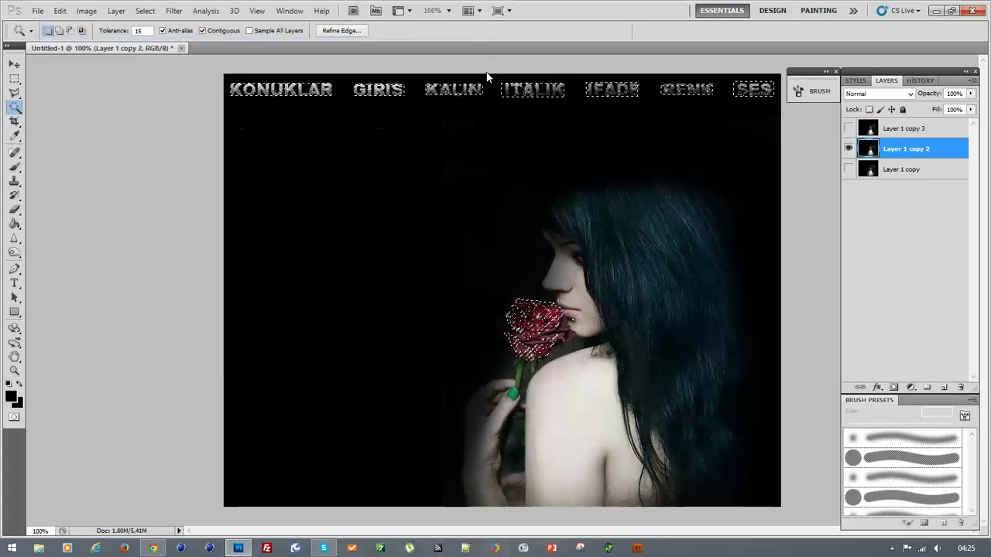
- Show only Layer 1 copy 3 and apply the Xenofex 2 Constellation filter to it with another random seed
{"action": "left_click", "coordinate": [867, 130]}
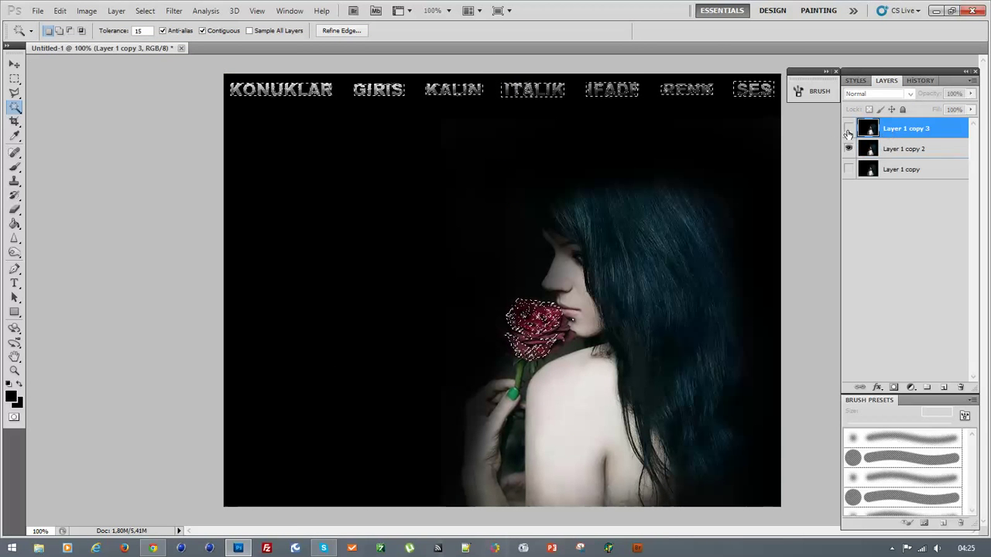
{"action": "left_click", "coordinate": [848, 130]}
{"action": "left_click", "coordinate": [849, 149]}
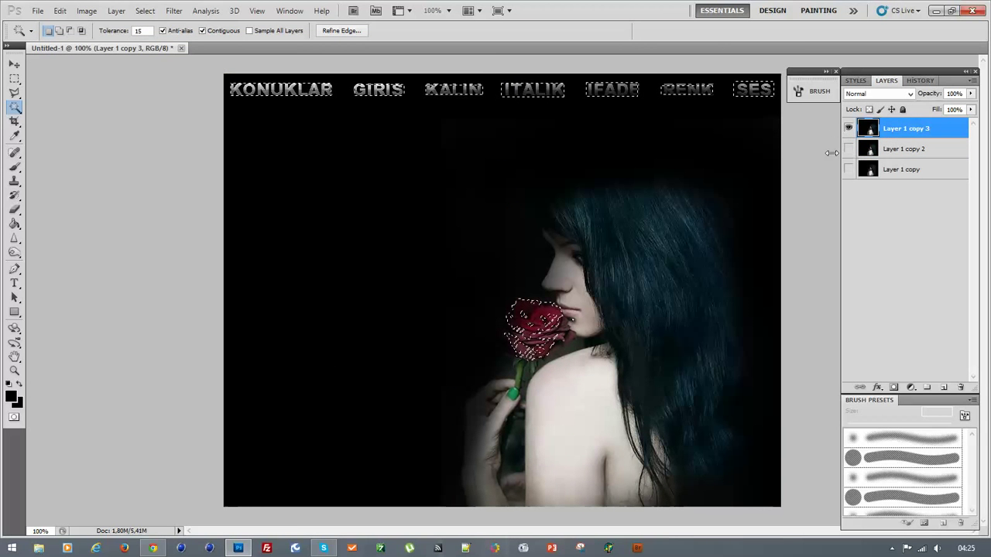
{"action": "left_click", "coordinate": [174, 11]}
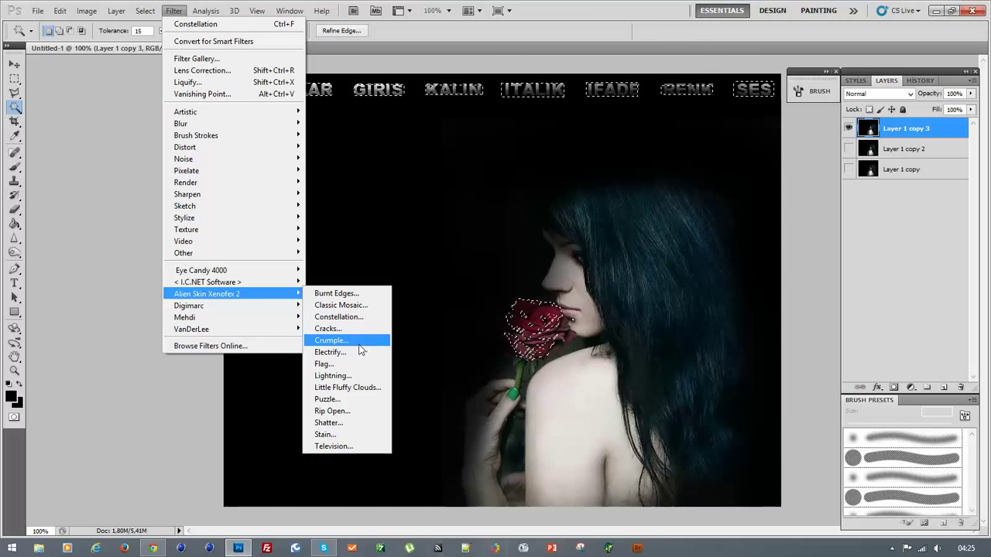
{"action": "left_click", "coordinate": [360, 319]}
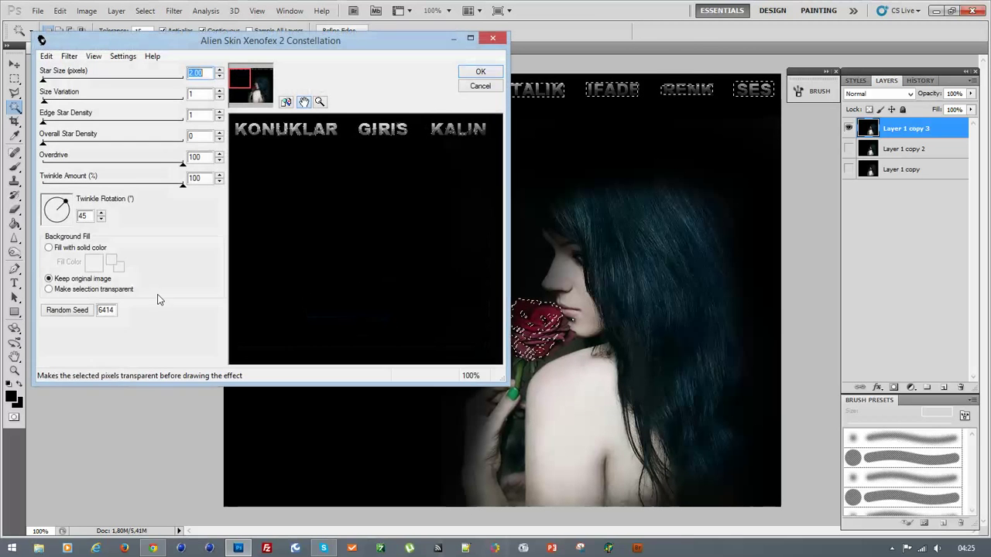
{"action": "left_click", "coordinate": [62, 315]}
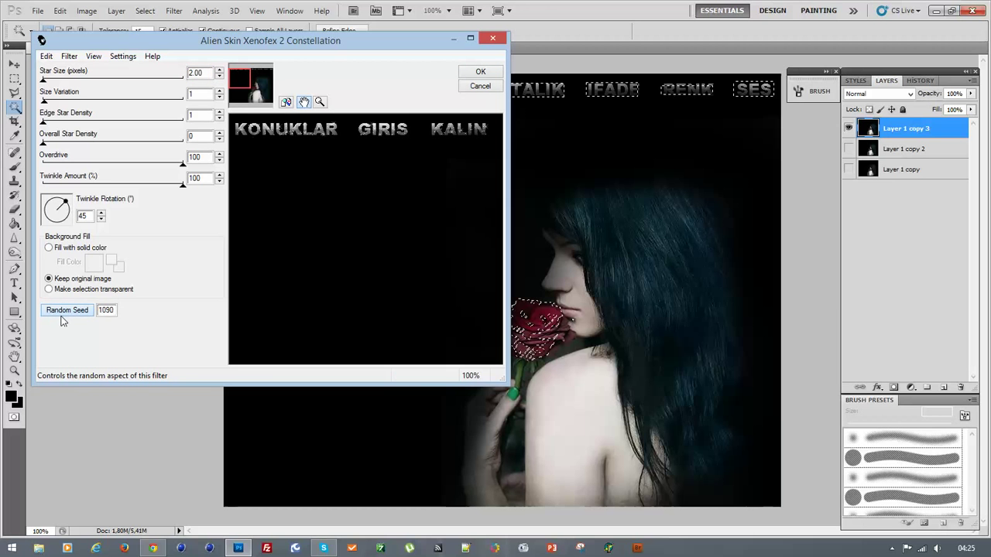
{"action": "left_click", "coordinate": [63, 315]}
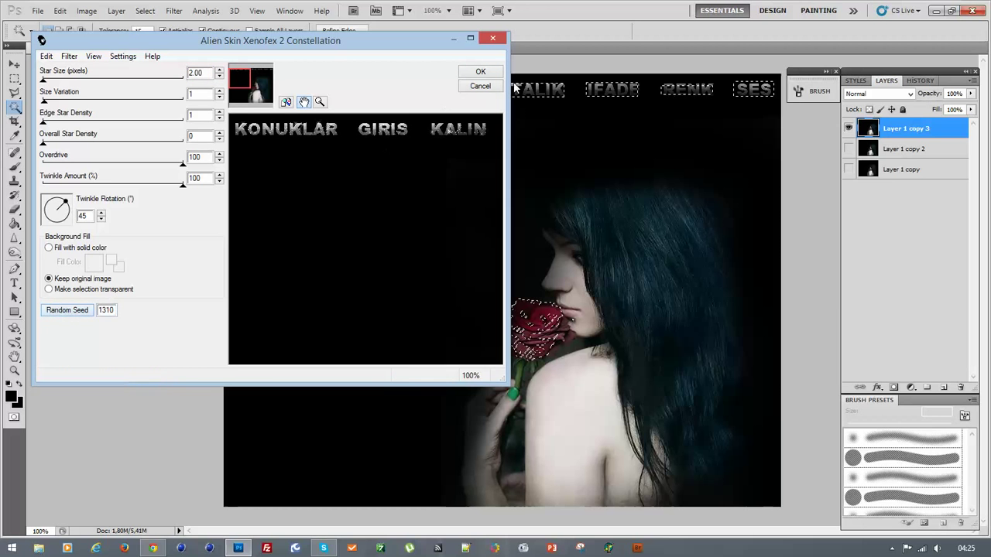
{"action": "left_click", "coordinate": [480, 72]}
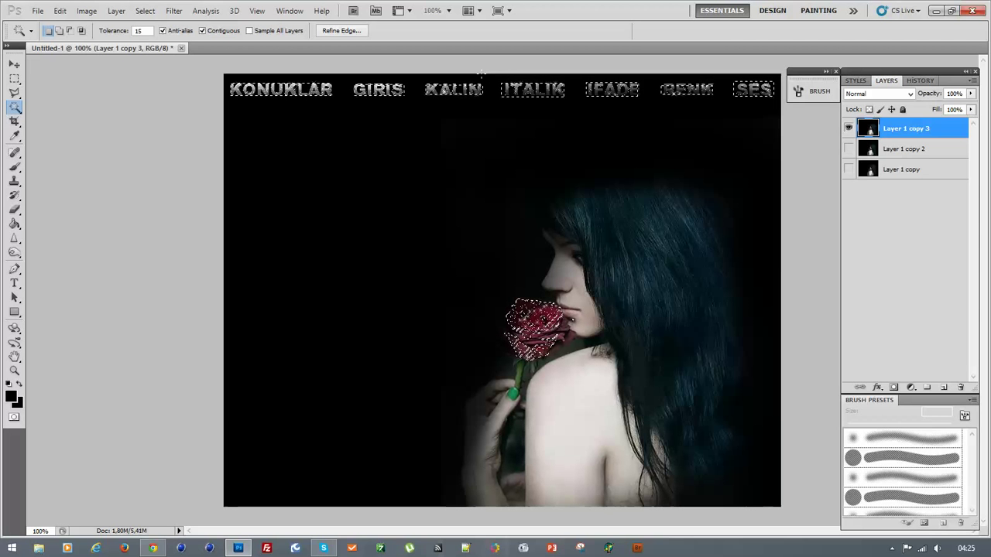
- Display the frame animation timeline and move it up so its frames and controls are fully accessible
{"action": "left_click", "coordinate": [286, 10]}
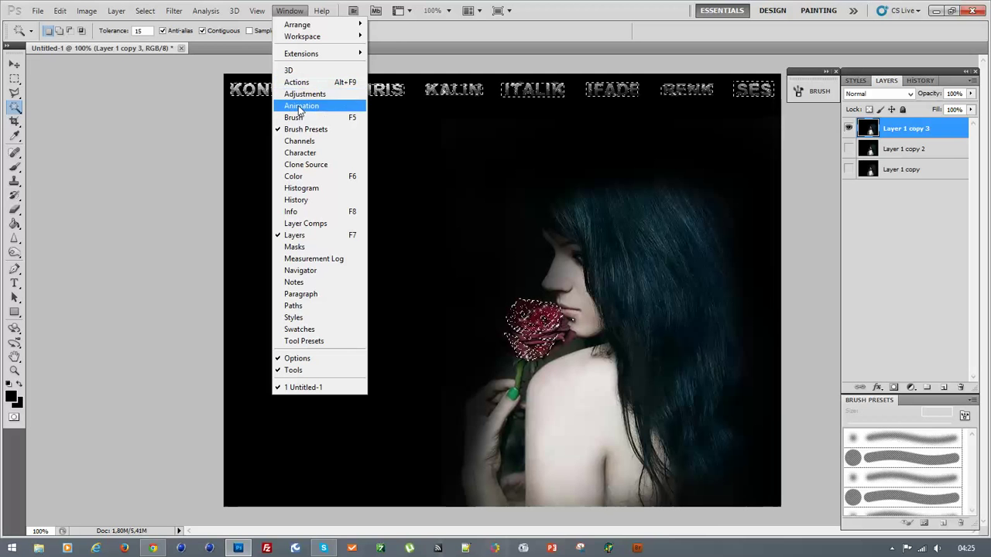
{"action": "left_click", "coordinate": [329, 106]}
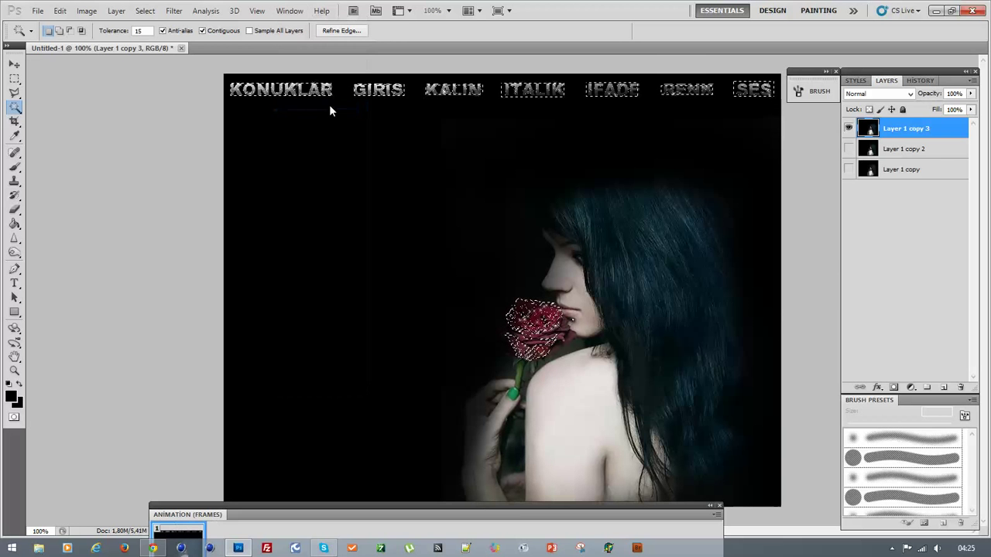
{"action": "left_click_drag", "start_coordinate": [340, 507], "coordinate": [226, 417]}
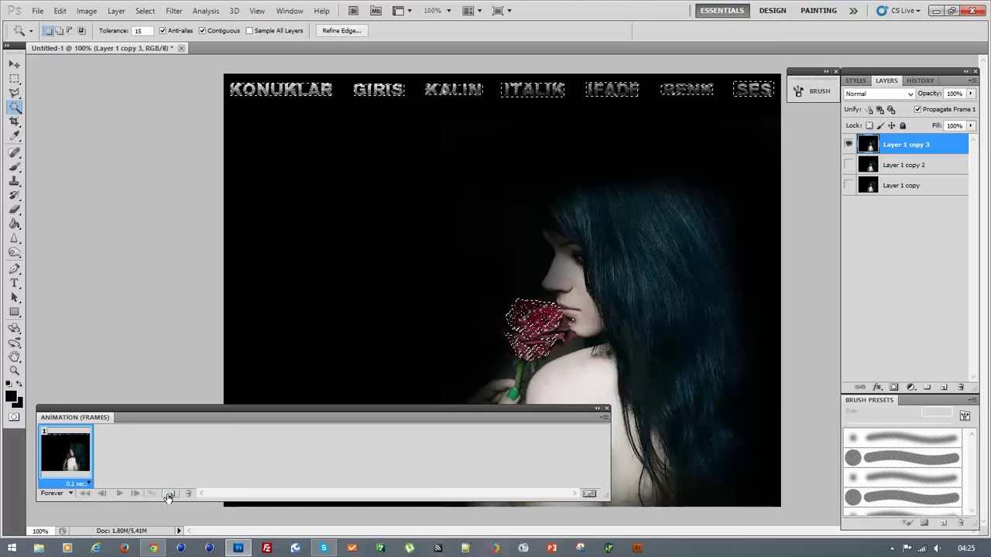
- Duplicate the first animation frame twice, leaving its frame delay at 0.1 seconds
{"action": "left_click", "coordinate": [89, 485]}
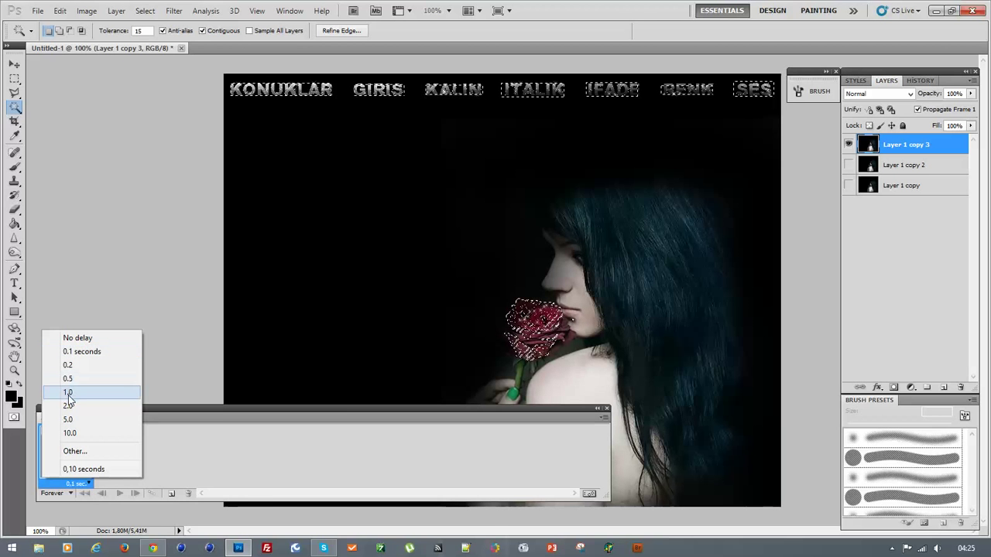
{"action": "left_click", "coordinate": [111, 484]}
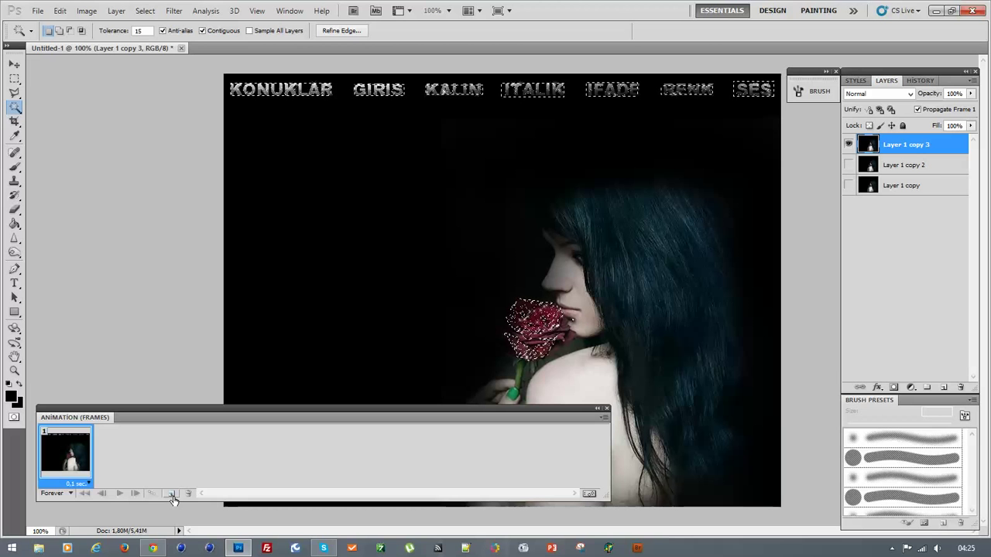
{"action": "left_click", "coordinate": [172, 495]}
{"action": "left_click", "coordinate": [172, 495]}
- In the first animation frame, make Layer 1 copy 2 visible
{"action": "left_click", "coordinate": [70, 464]}
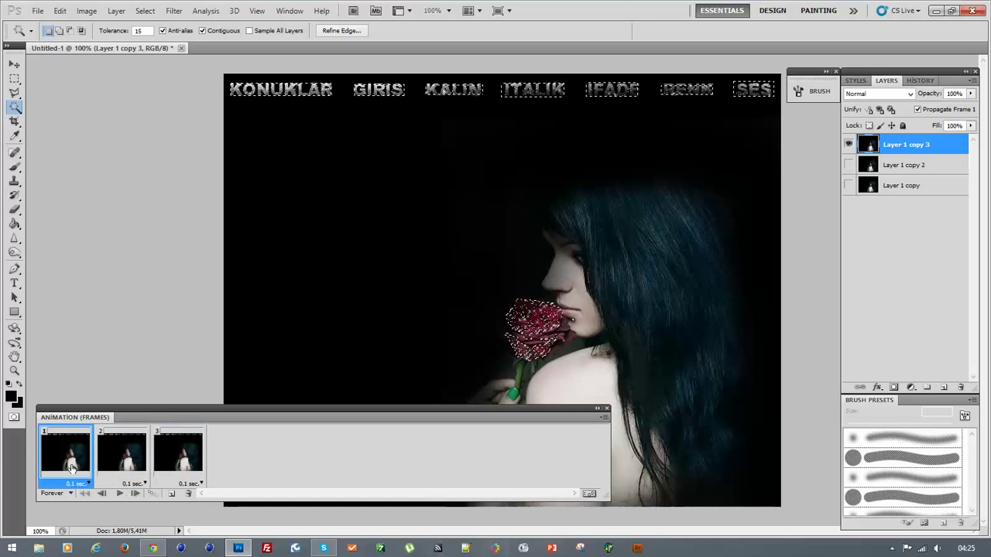
{"action": "left_click", "coordinate": [896, 168]}
{"action": "left_click", "coordinate": [848, 165]}
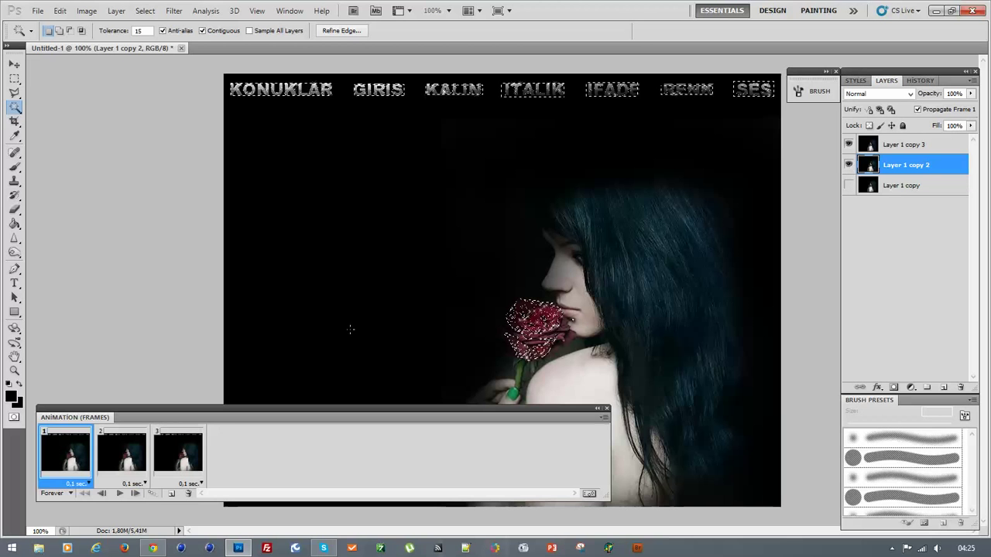
- In the second animation frame, hide Layer 1 copy 3 and show Layer 1 copy
{"action": "left_click", "coordinate": [112, 466]}
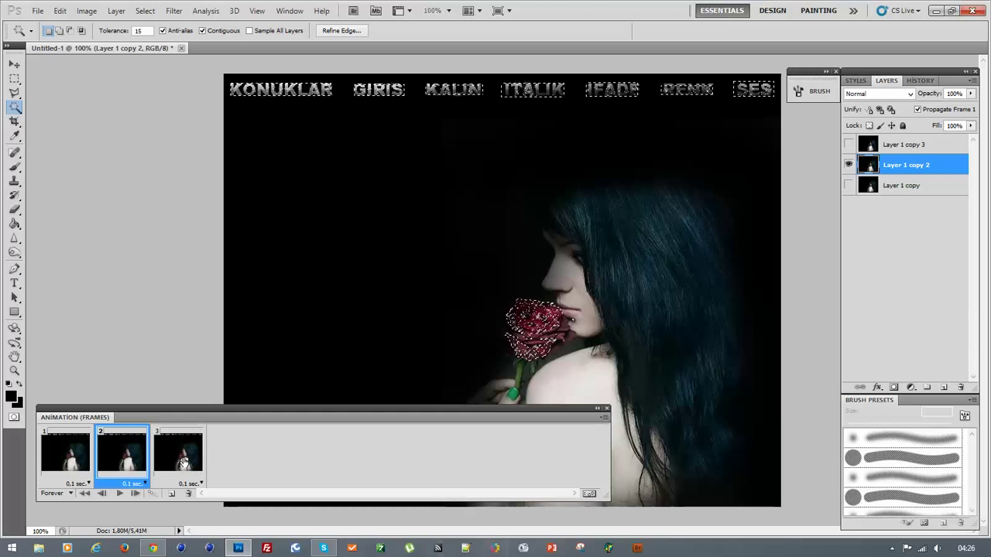
{"action": "left_click", "coordinate": [921, 186]}
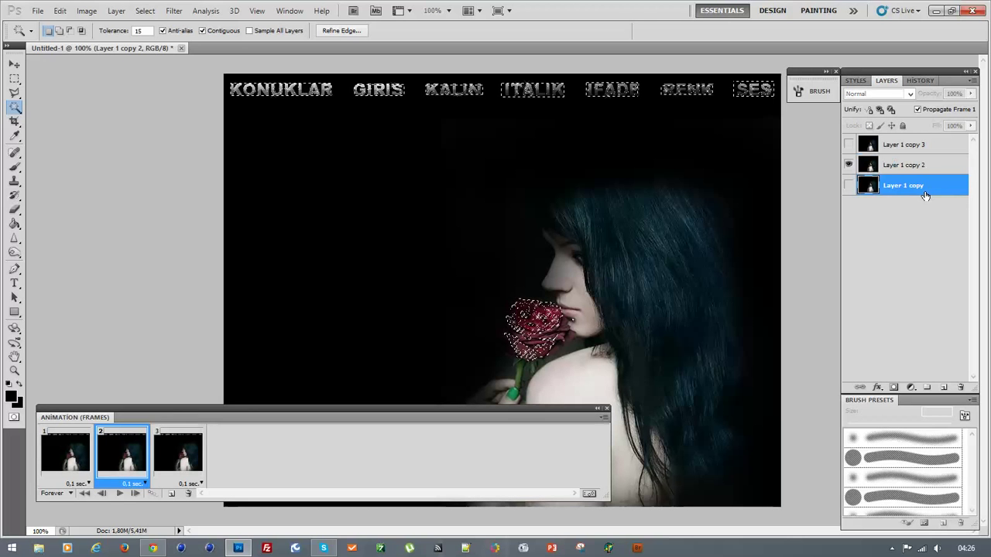
{"action": "left_click", "coordinate": [849, 186]}
- In the third animation frame, show Layer 1 copy and hide Layer 1 copy 2
{"action": "left_click", "coordinate": [191, 451]}
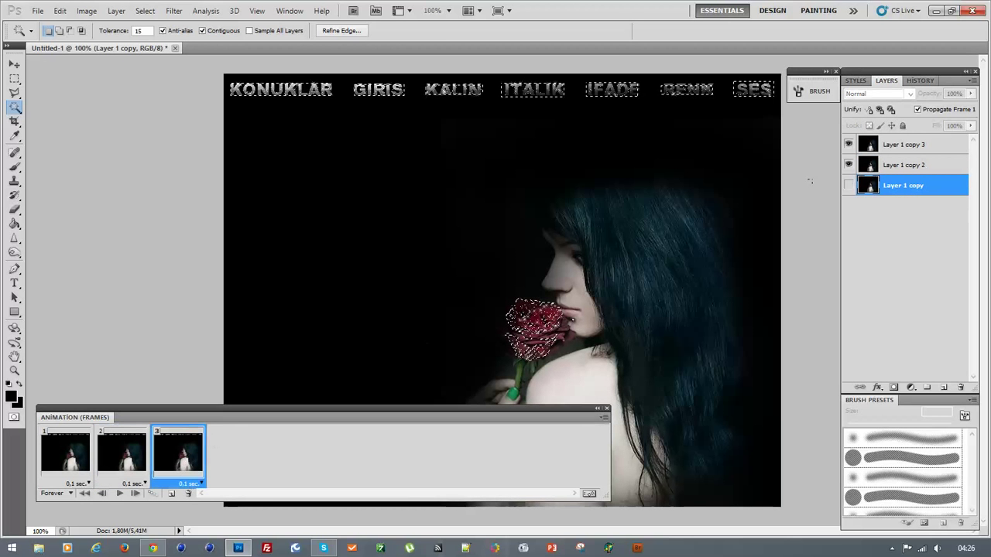
{"action": "left_click", "coordinate": [849, 186]}
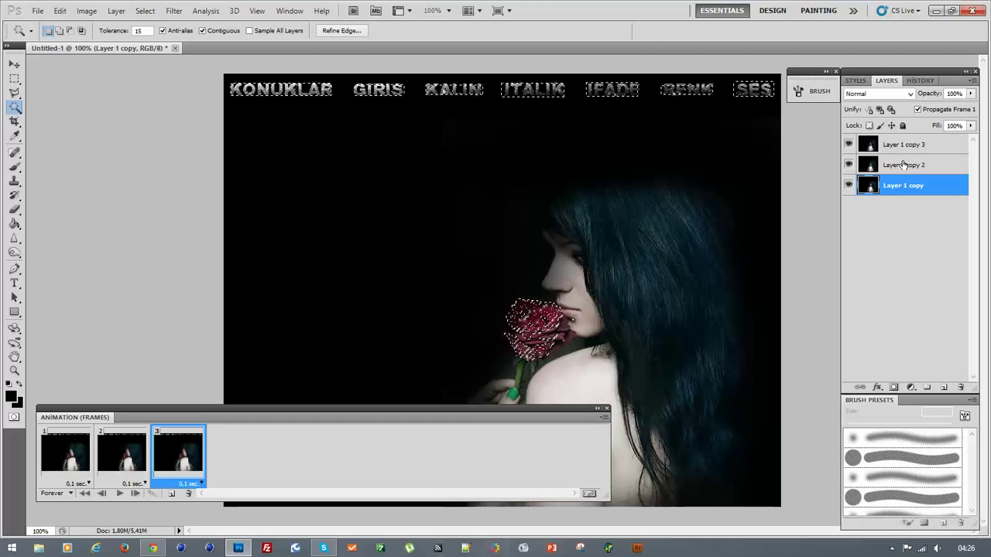
{"action": "left_click", "coordinate": [903, 165]}
{"action": "left_click", "coordinate": [848, 165]}
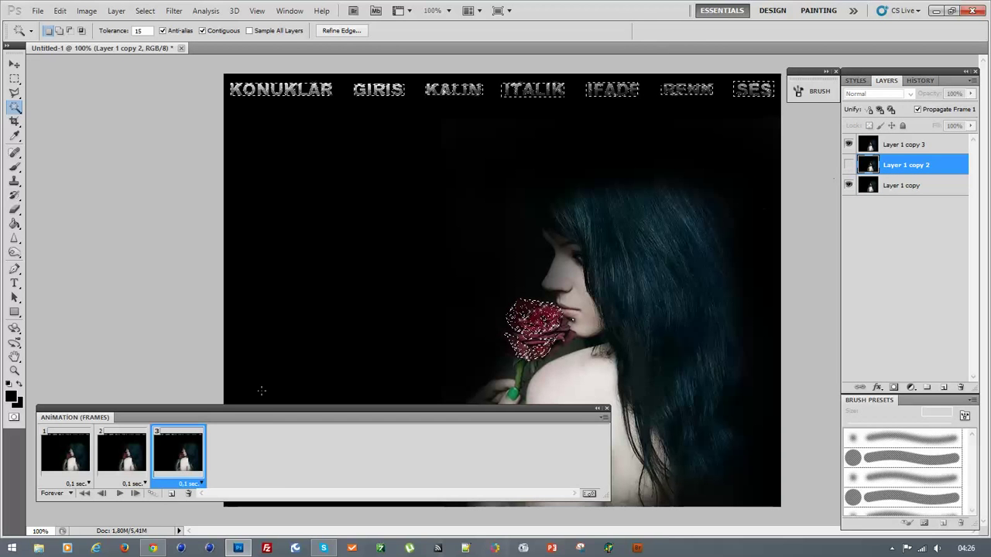
- Move the animation timeline lower to clear more of the canvas and play the three-frame animation
{"action": "left_click_drag", "start_coordinate": [227, 417], "coordinate": [387, 438]}
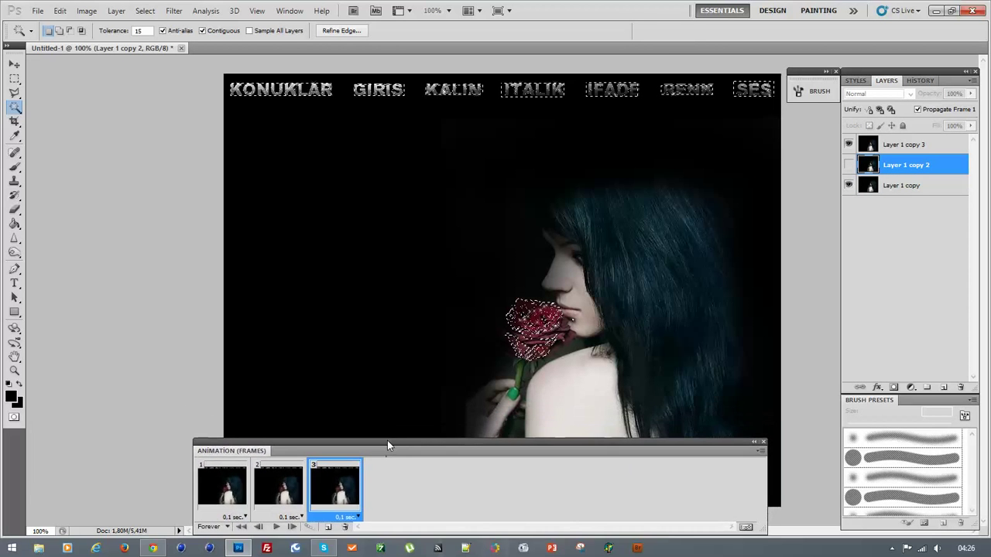
{"action": "left_click", "coordinate": [276, 516]}
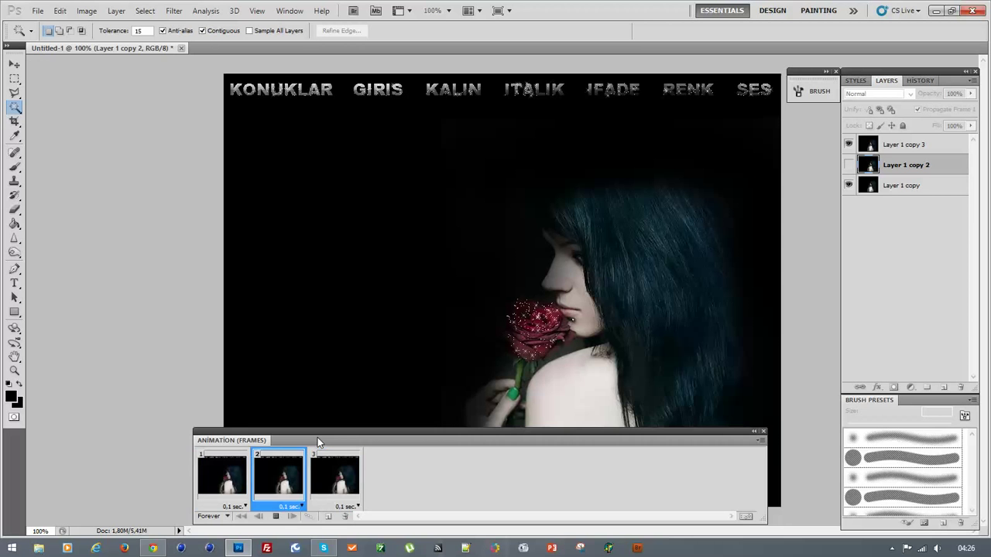
- Export the animation for the web in GIF format, saving it to the desktop as DENNEME
{"action": "left_click", "coordinate": [39, 11]}
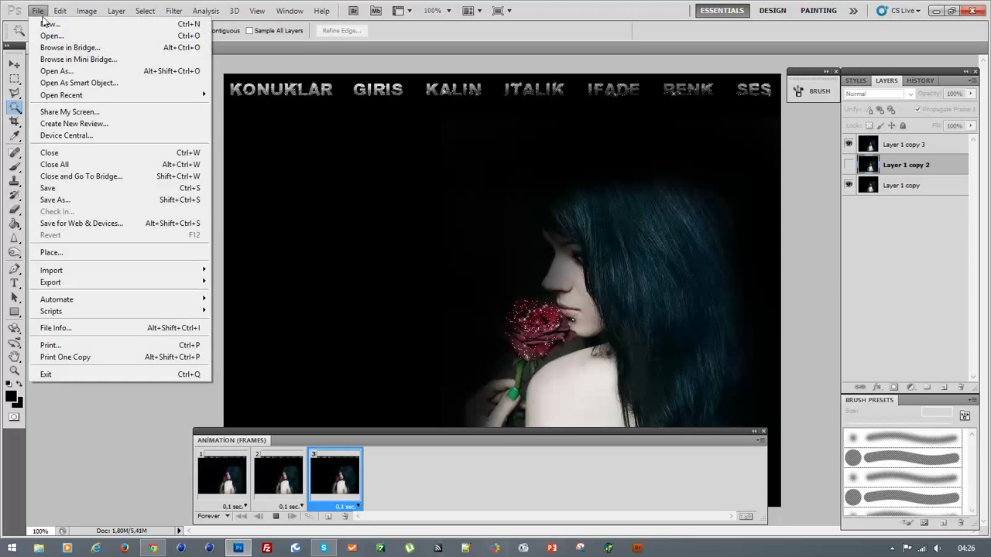
{"action": "left_click", "coordinate": [70, 224]}
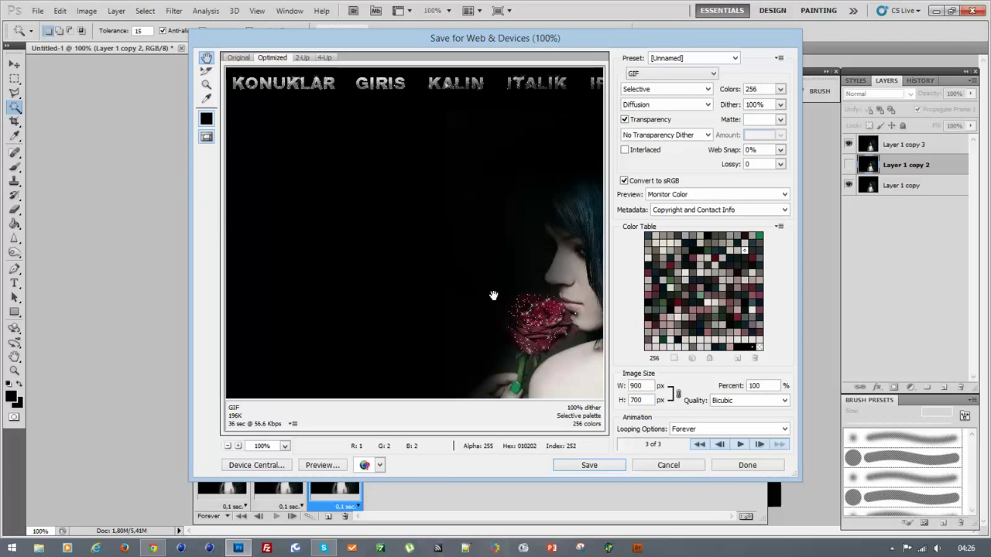
{"action": "left_click", "coordinate": [662, 74]}
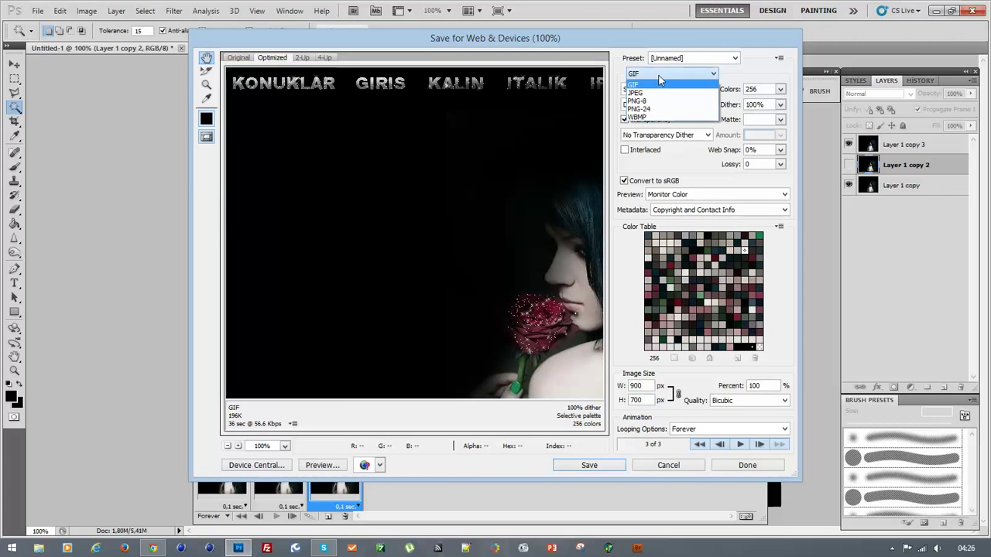
{"action": "left_click", "coordinate": [659, 81]}
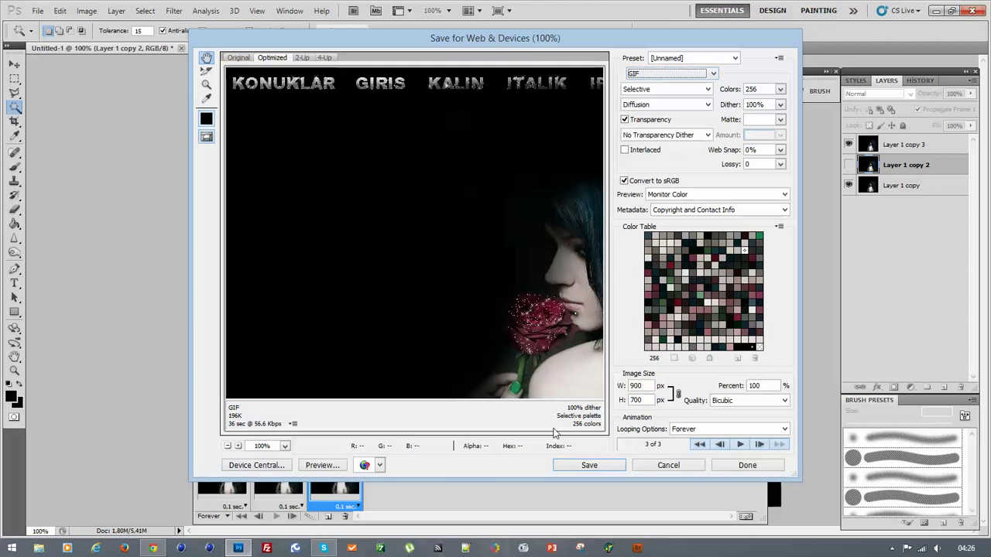
{"action": "left_click", "coordinate": [604, 466]}
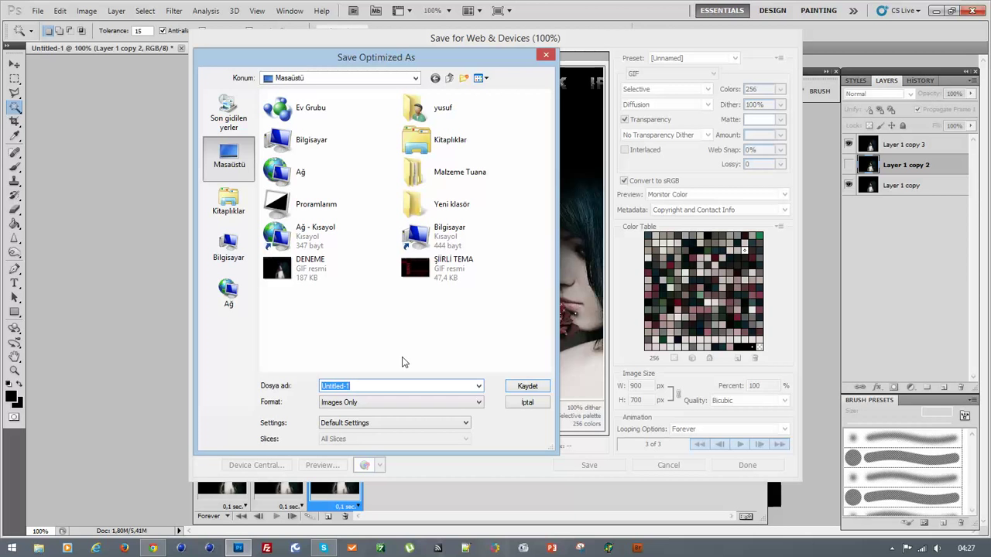
{"action": "type", "text": "DENNEME"}
{"action": "left_click", "coordinate": [527, 386]}
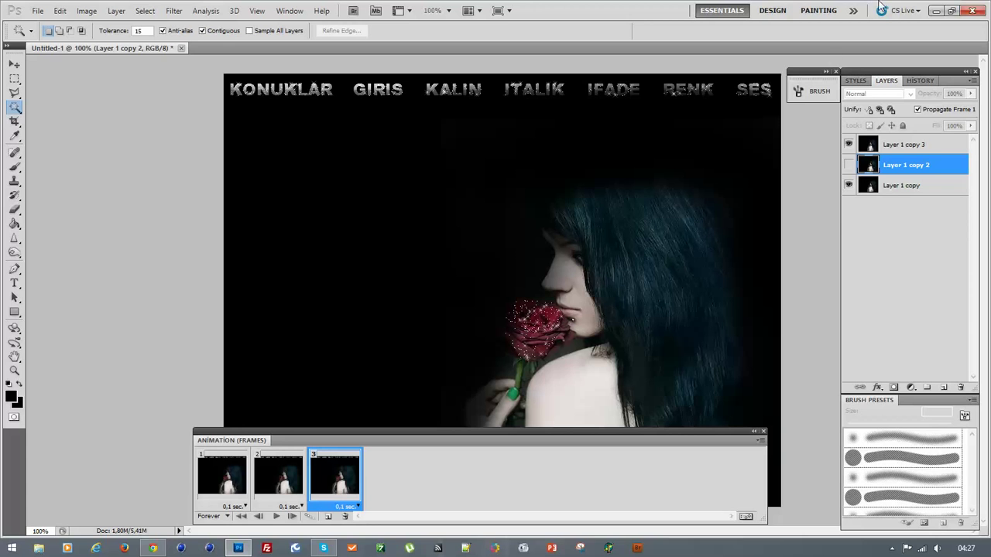
- Open the exported DENNEME GIF from the desktop to view its animation, and dismiss the browser's add-on notification
{"action": "left_click", "coordinate": [937, 11]}
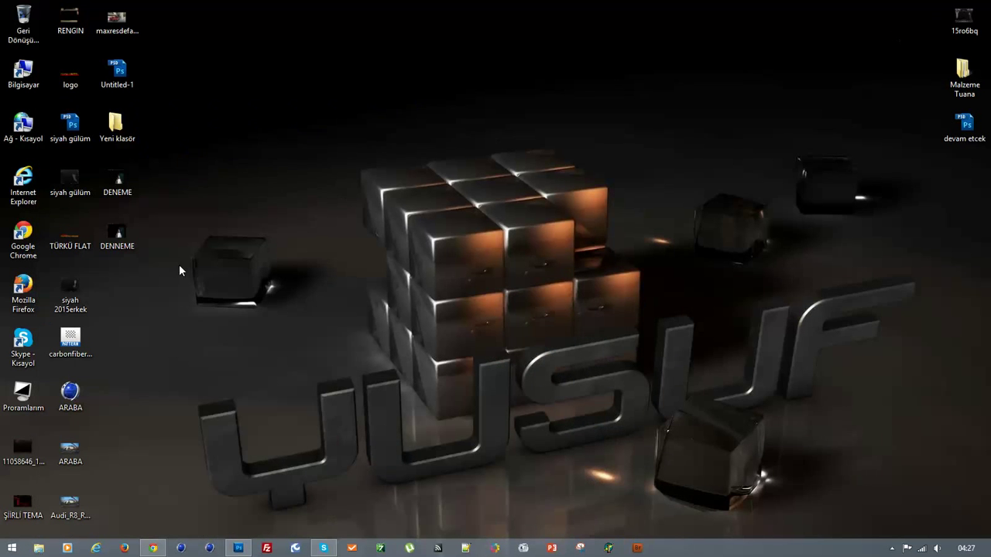
{"action": "double_click", "coordinate": [128, 241]}
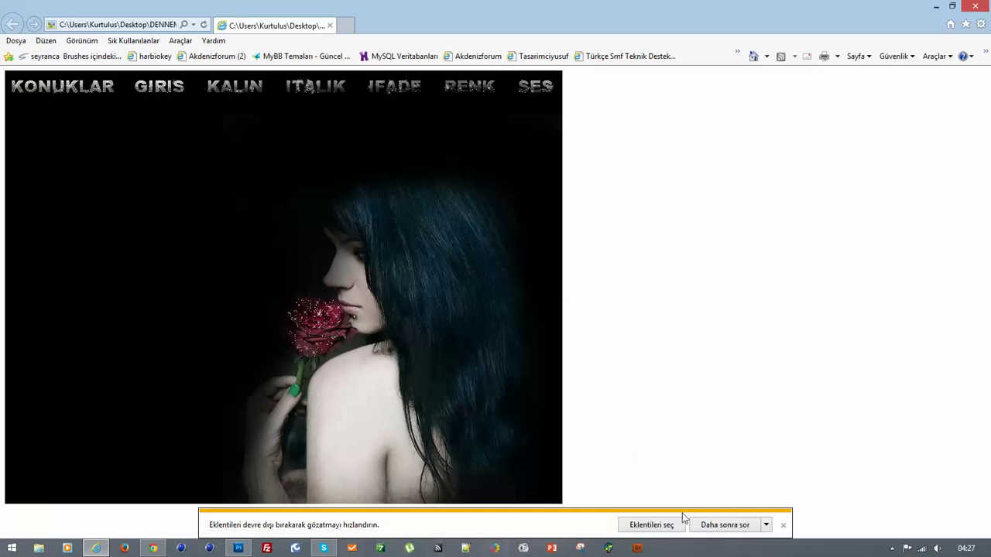
{"action": "left_click", "coordinate": [783, 526]}
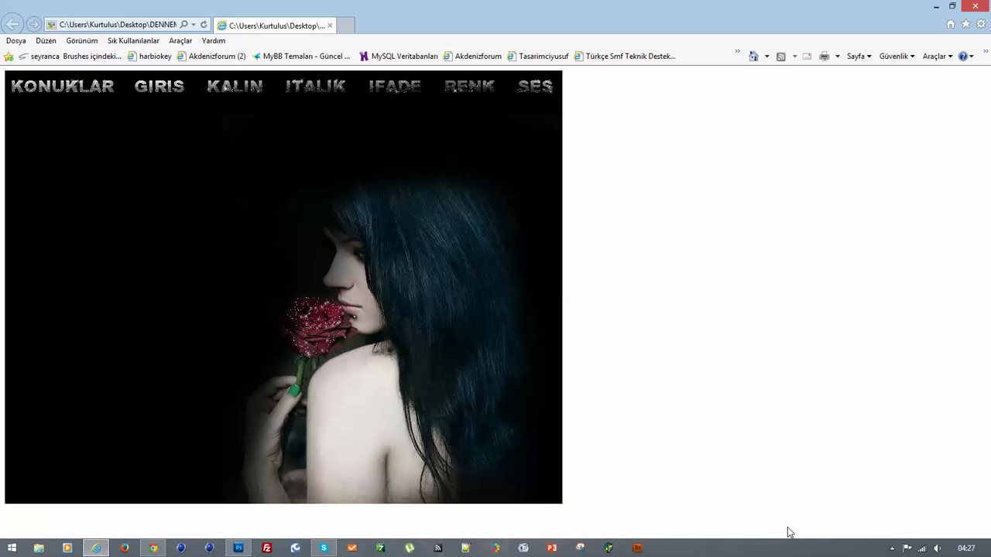